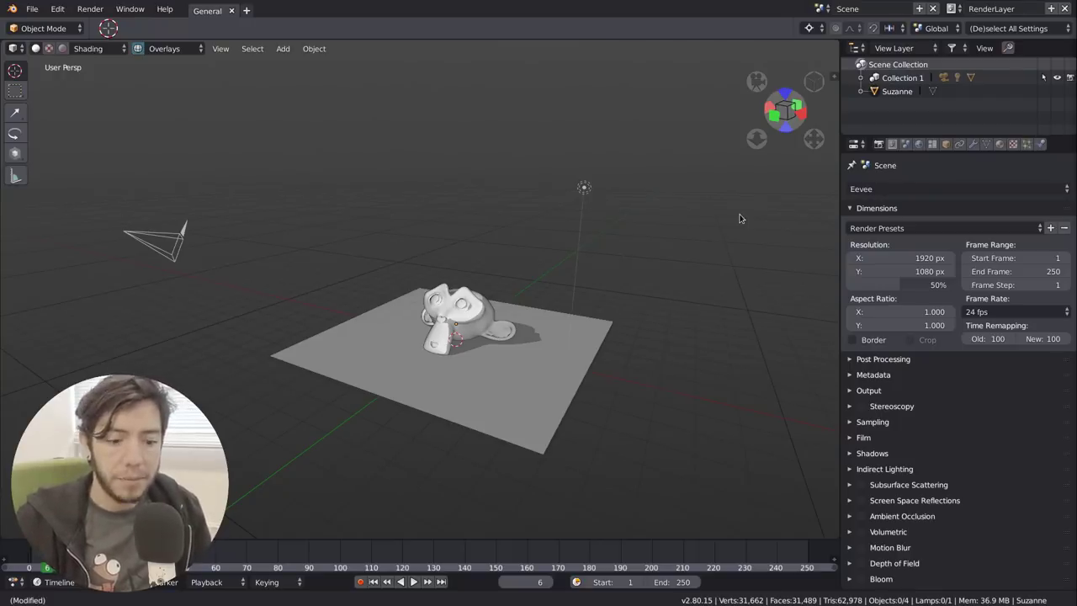
Switch from Blender to Chrome, showing the Google results for 'ies lamp definition'
key("alt+Tab")
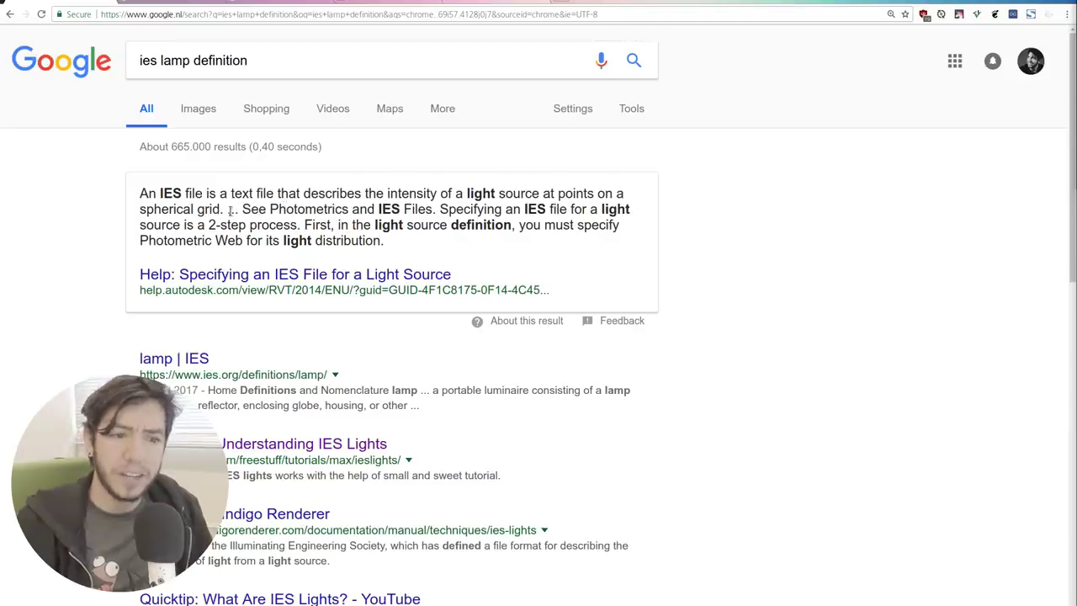
Glance back at the Blender scene, then return to the 'ies lamp definition' search results
key("alt+Tab")
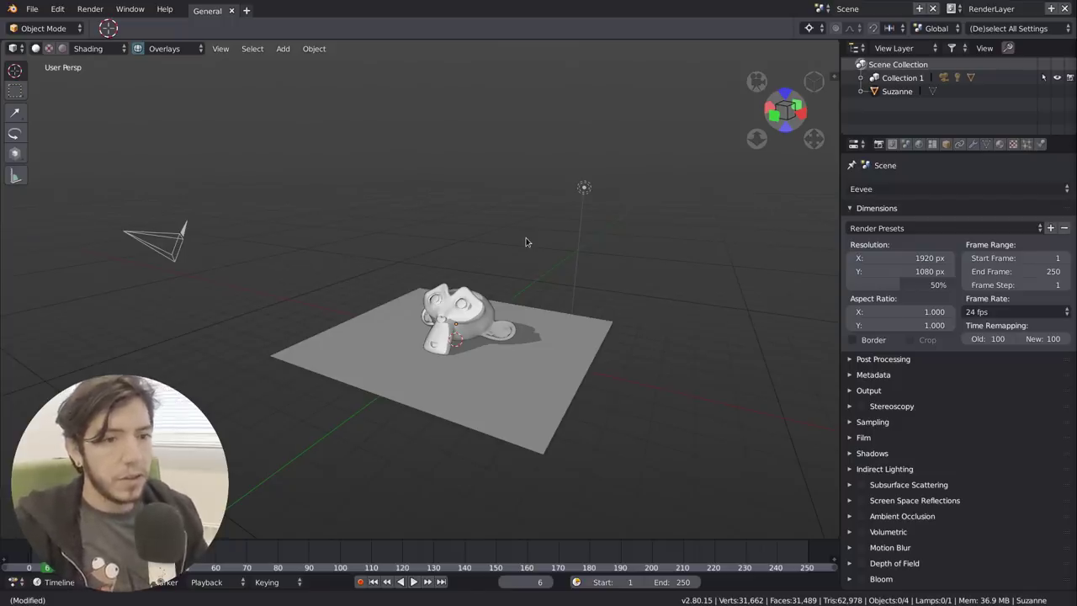
key("alt+Tab")
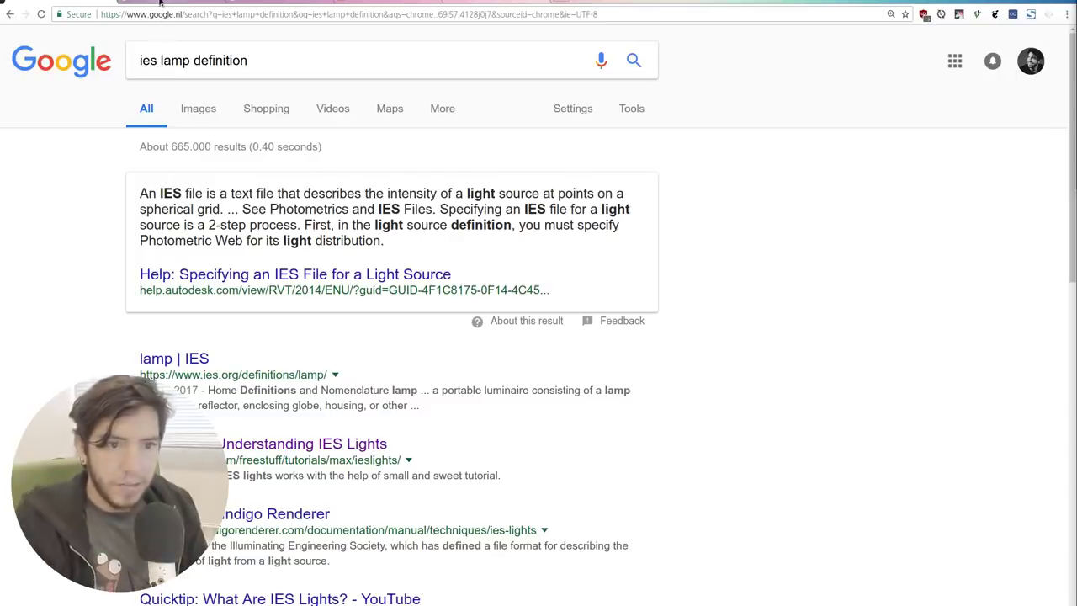
Show Google Images for 'ies lamp example' and scroll through the IES light-spread pictures
left_click(160, 3)
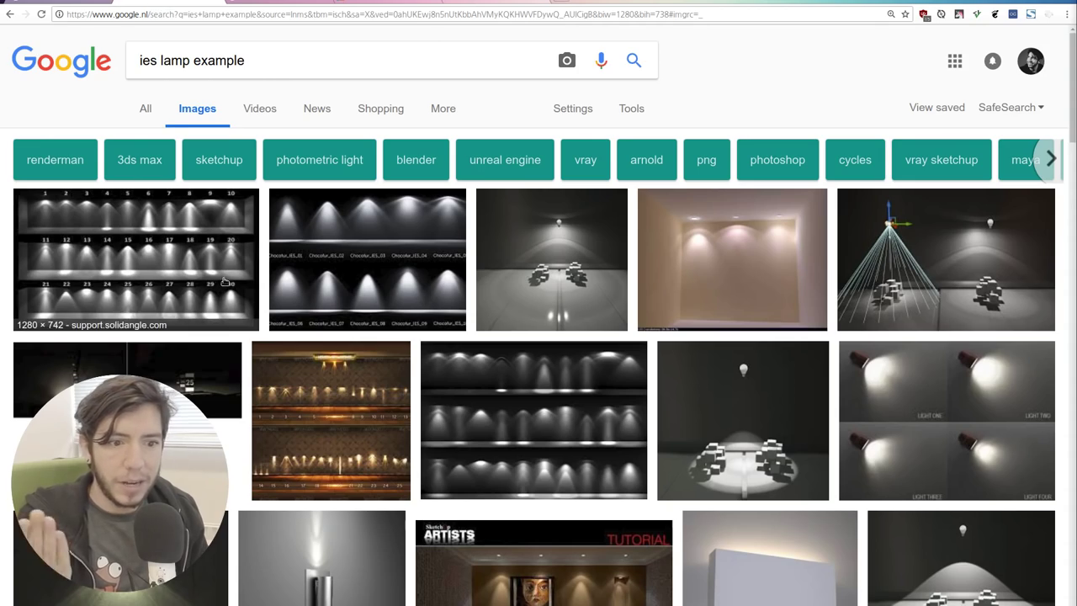
scroll(421, 263, "down", 2)
scroll(421, 263, "down", 3)
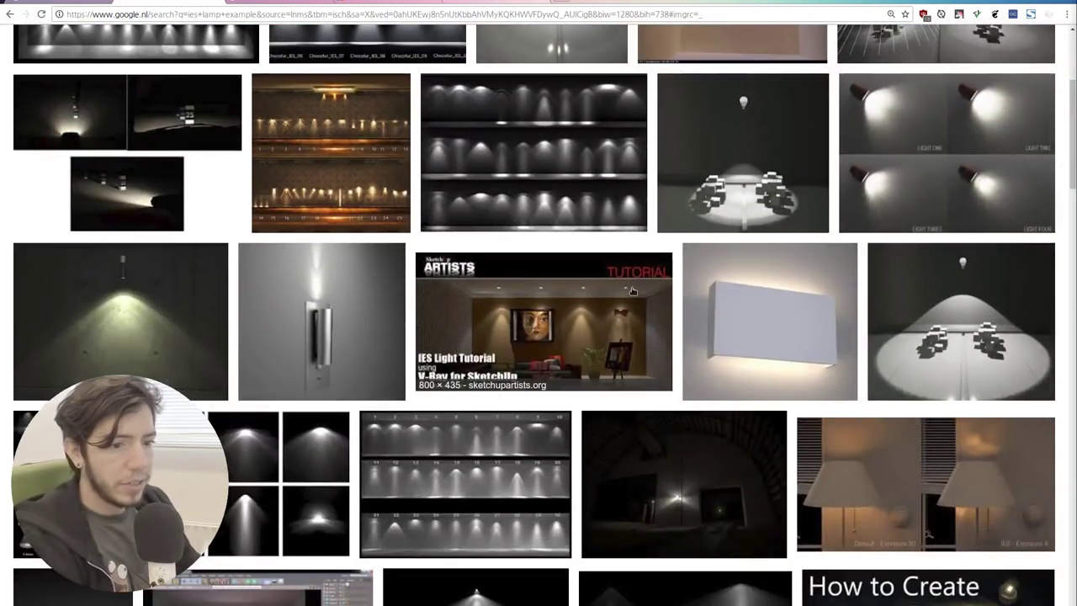
scroll(633, 294, "down", 2)
scroll(627, 299, "down", 1)
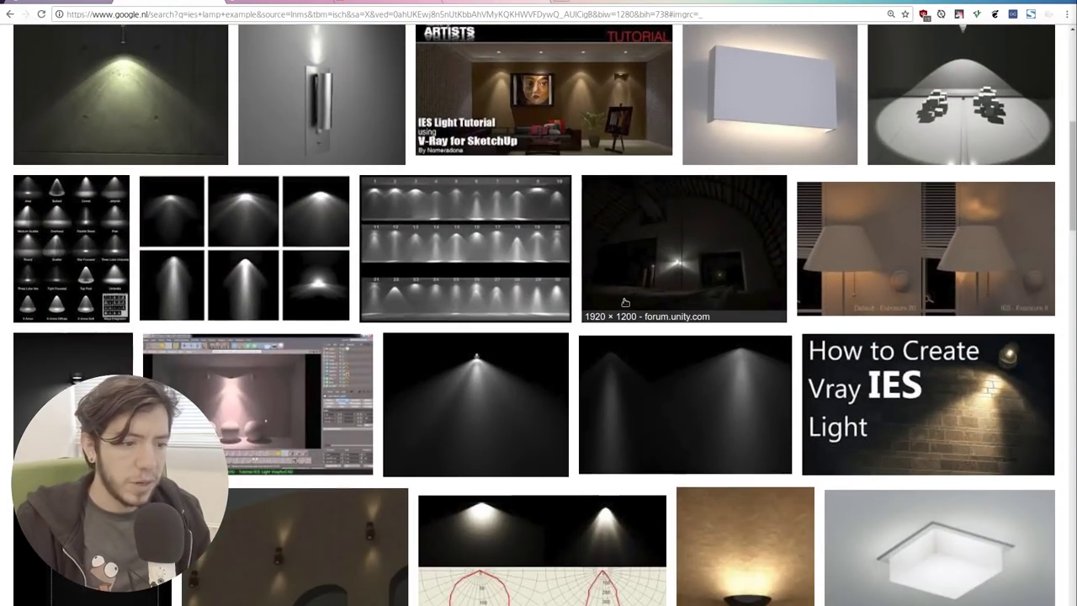
scroll(625, 301, "down", 1)
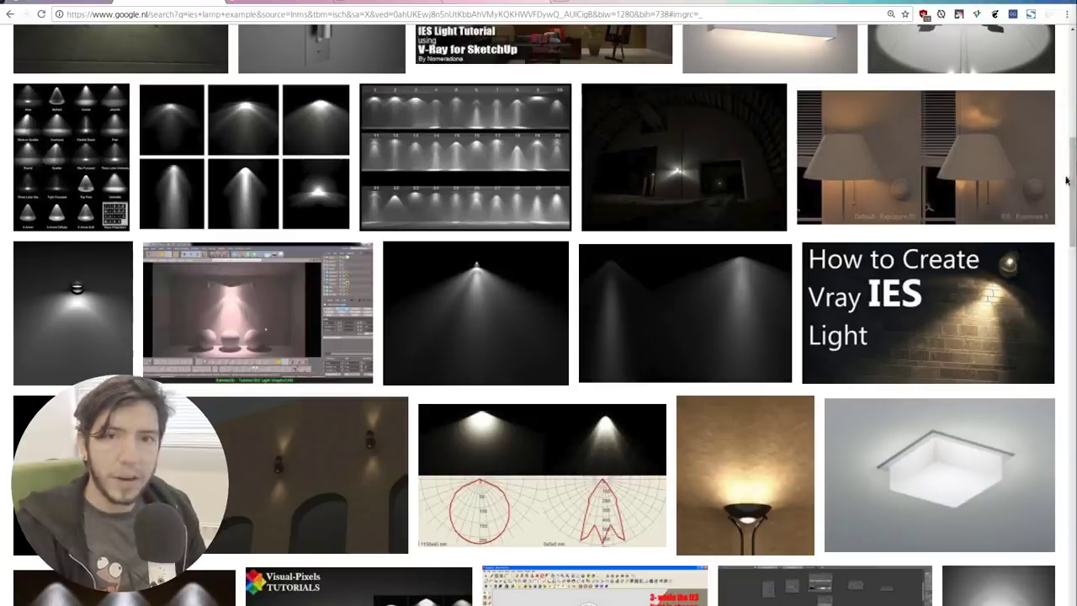
scroll(1030, 216, "down", 3)
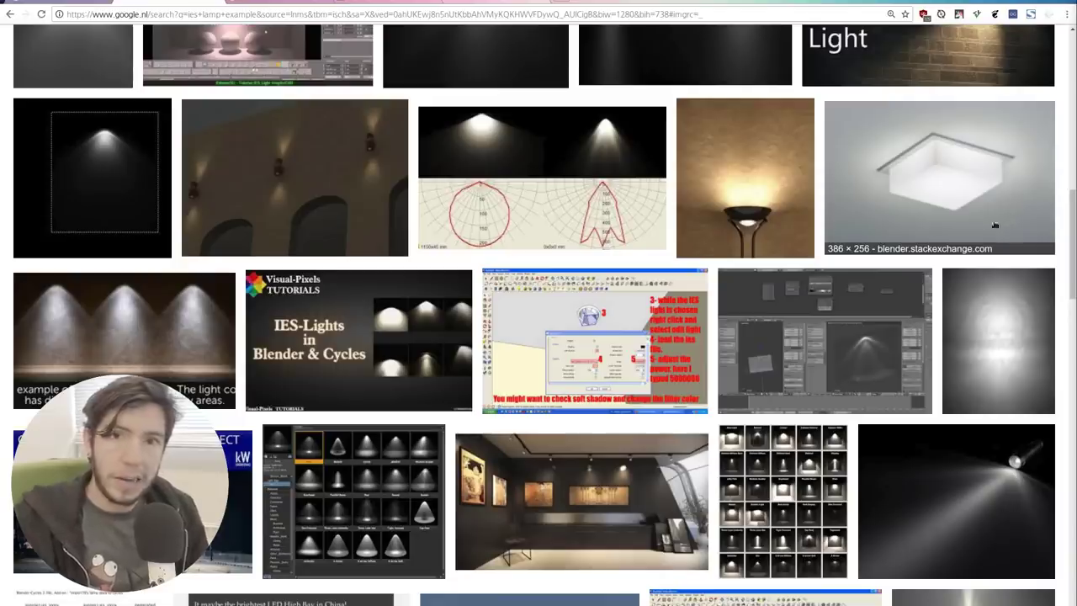
scroll(1001, 224, "down", 1)
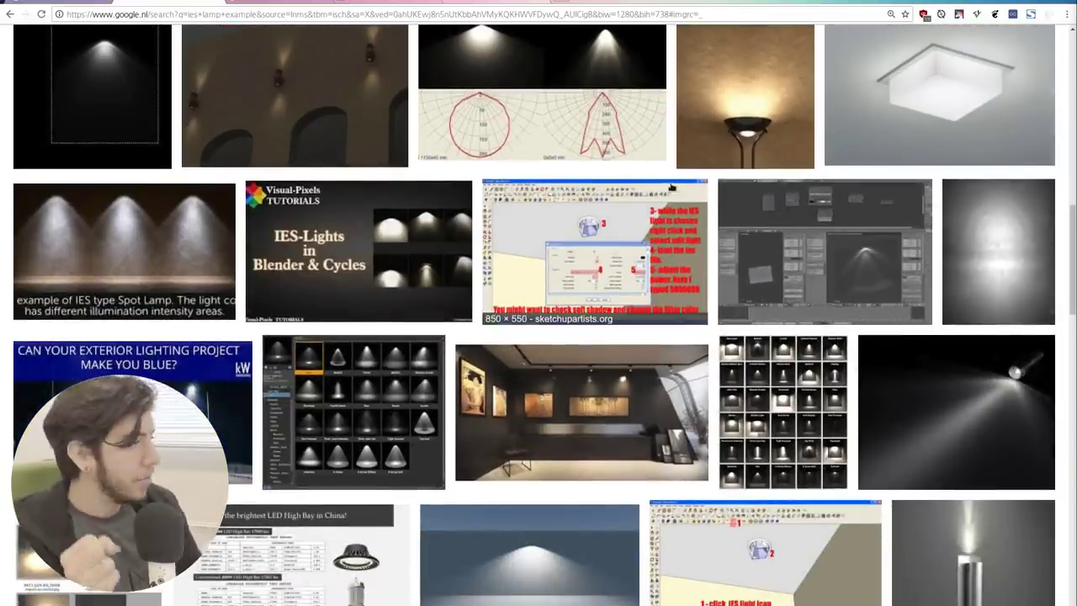
scroll(594, 217, "down", 2)
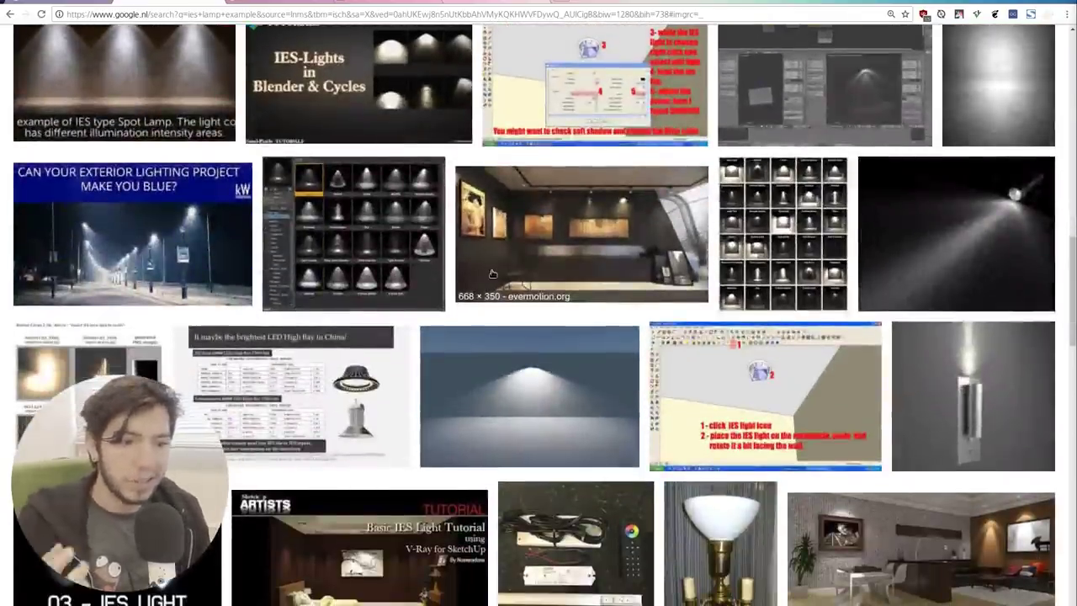
scroll(493, 271, "down", 2)
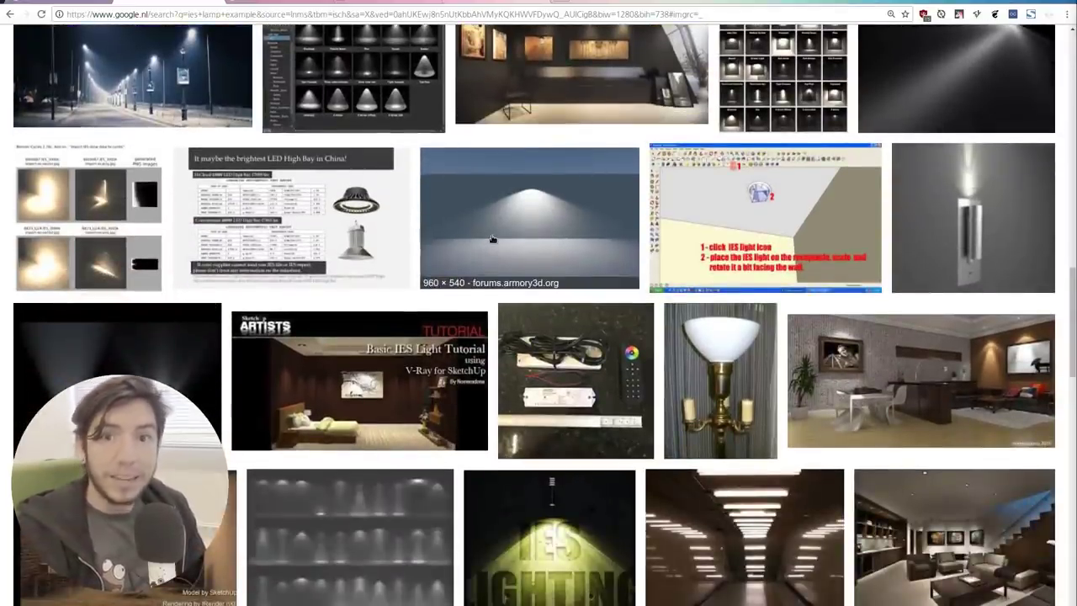
Back in Blender, split the 3D view into two stacked views, the lower in rendered shading
key("alt+Tab")
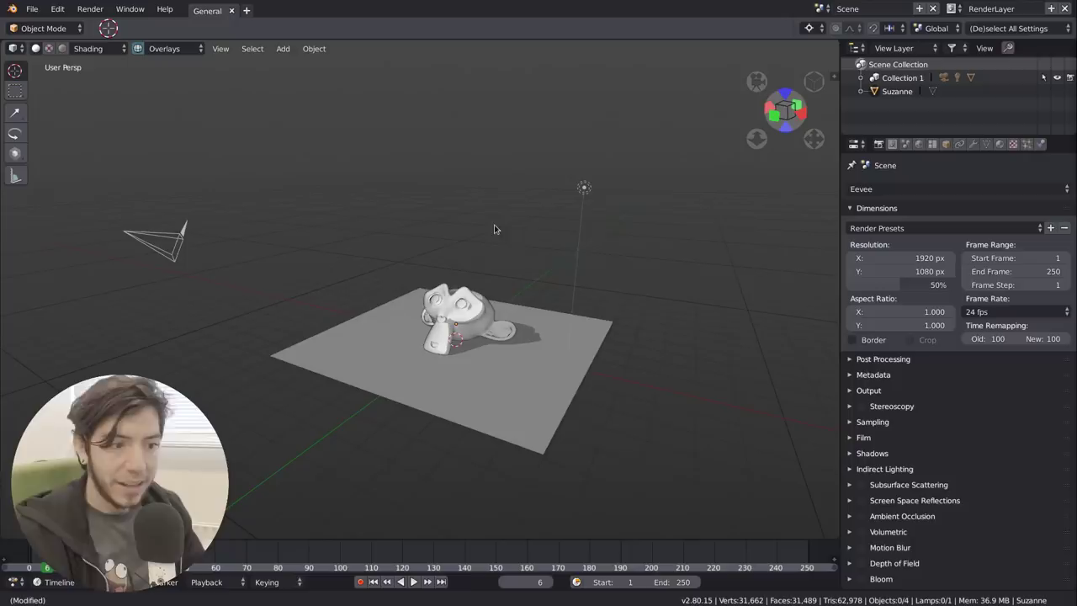
left_click(585, 187)
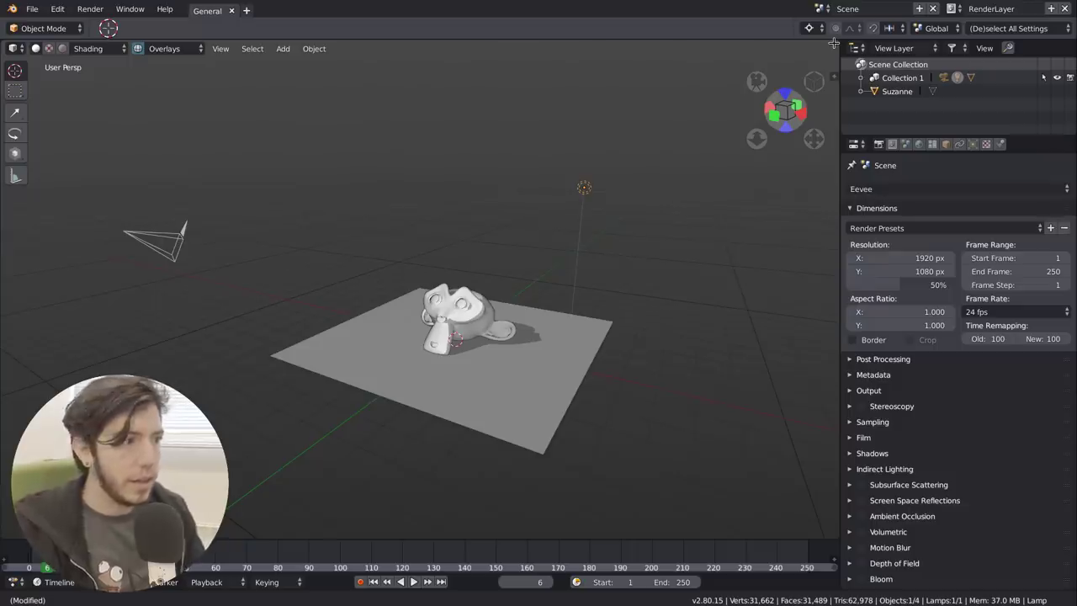
mouse_move(833, 42)
left_mouse_down()
mouse_move(716, 211)
mouse_move(589, 256)
left_mouse_up()
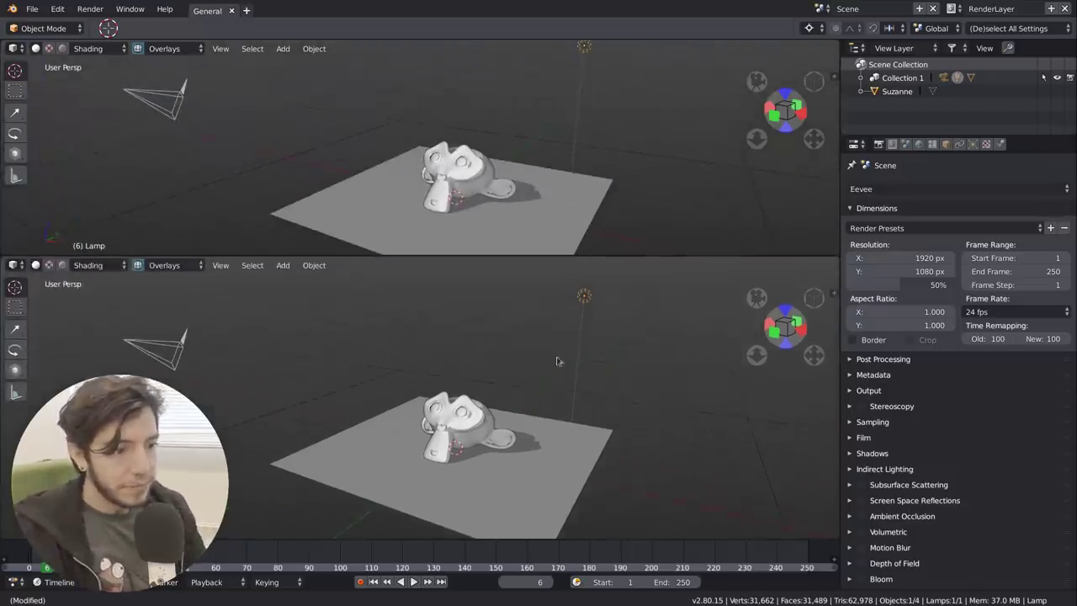
key("shift+z")
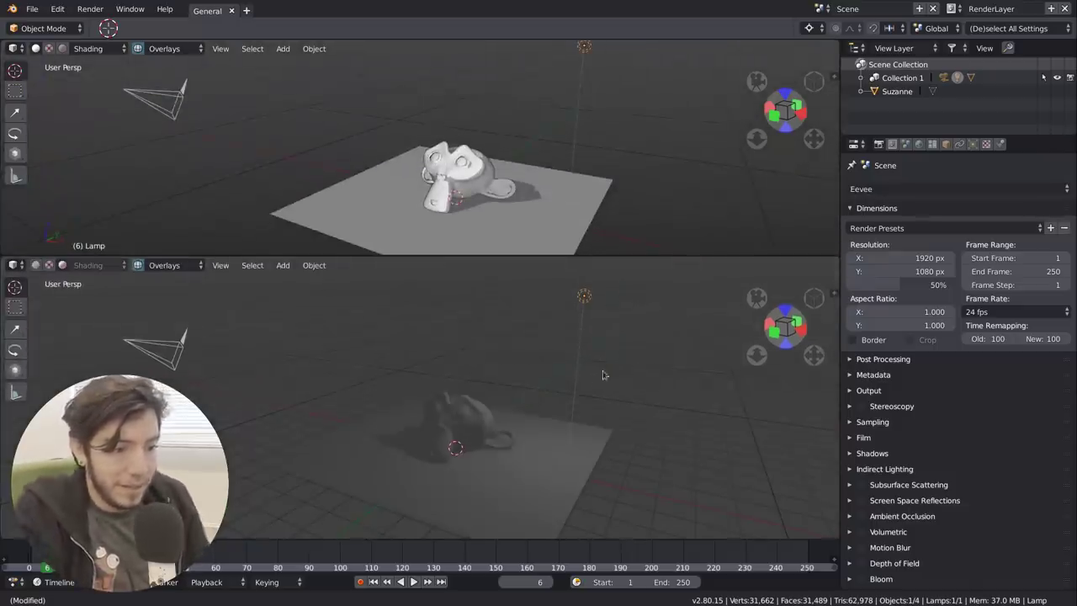
Extrude the floor plane's back edge up into a wall and widen the whole mesh along X
left_click(525, 432)
key("Tab")
key("ctrl+Tab")
left_click(524, 408)
left_click(526, 413)
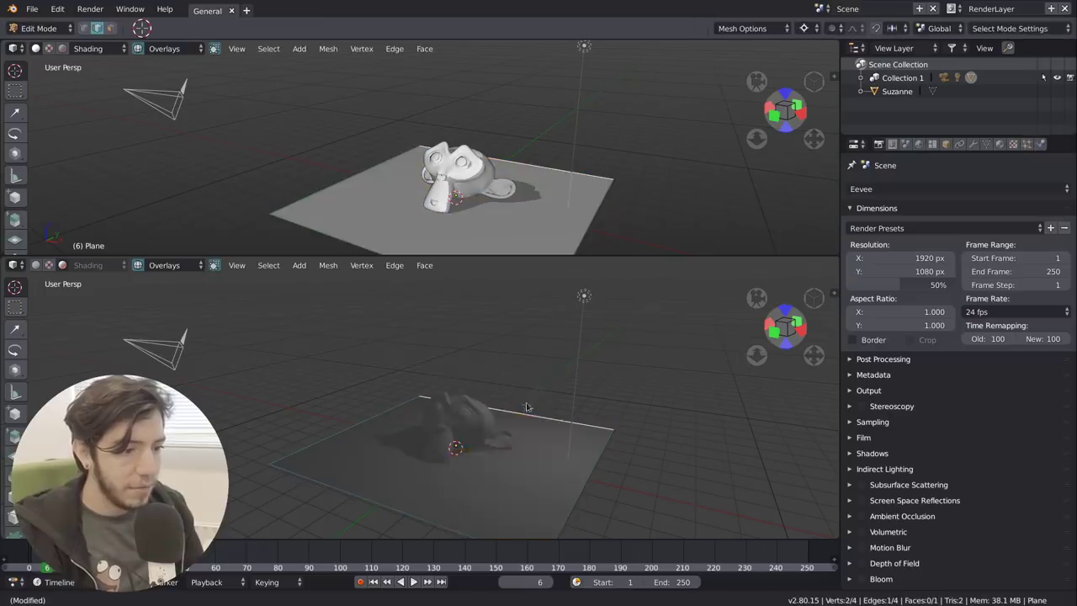
key("e")
left_click(580, 278)
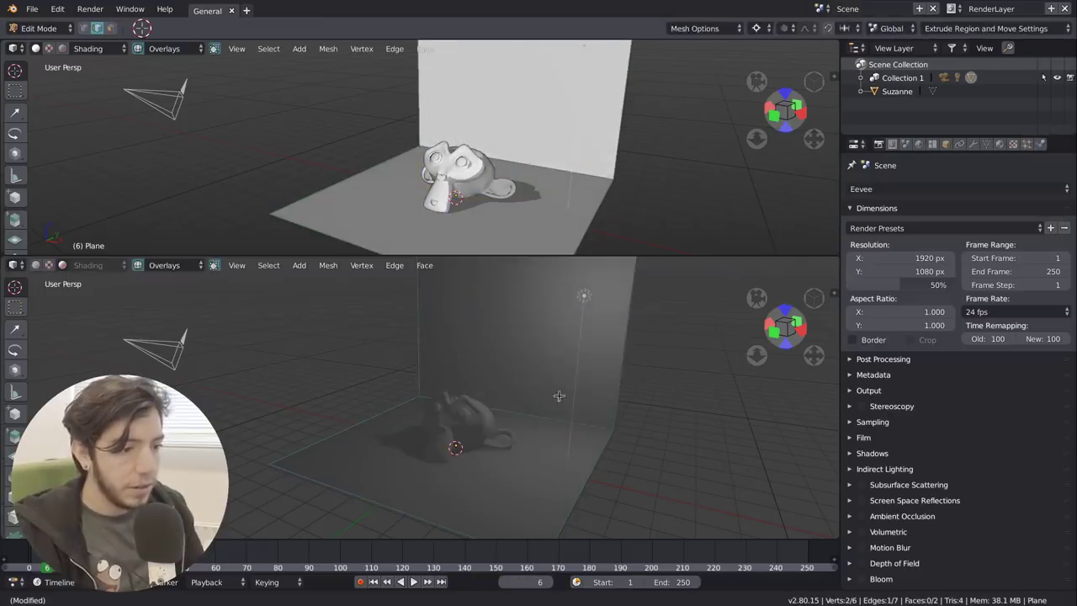
key("a")
key("s")
key("x")
left_click(276, 307)
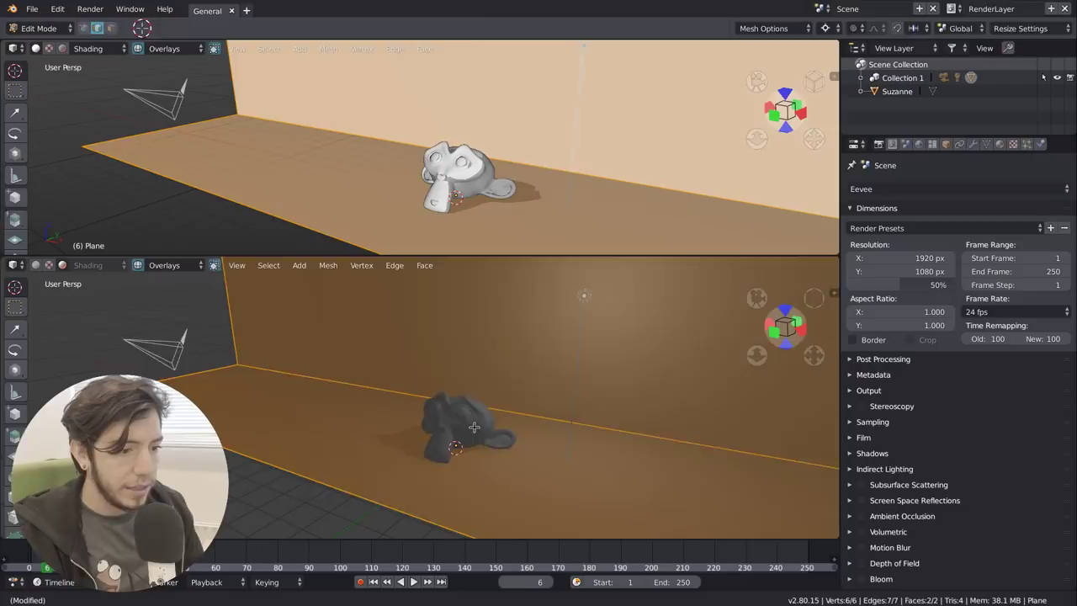
key("Tab")
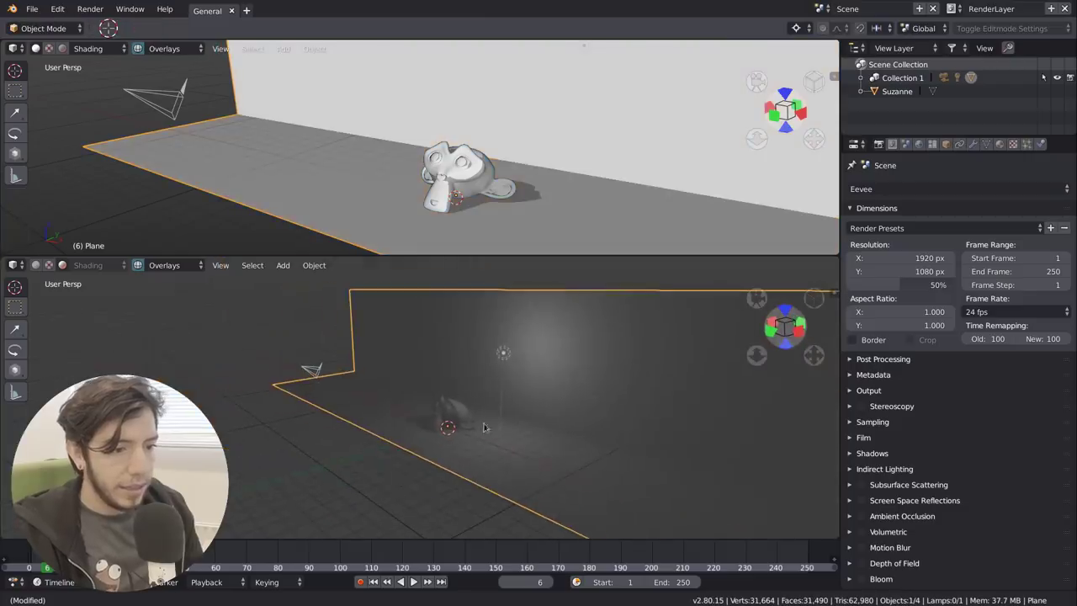
Move the lamp along the Y axis and turn the upper area into the Shader Editor
left_click(503, 354)
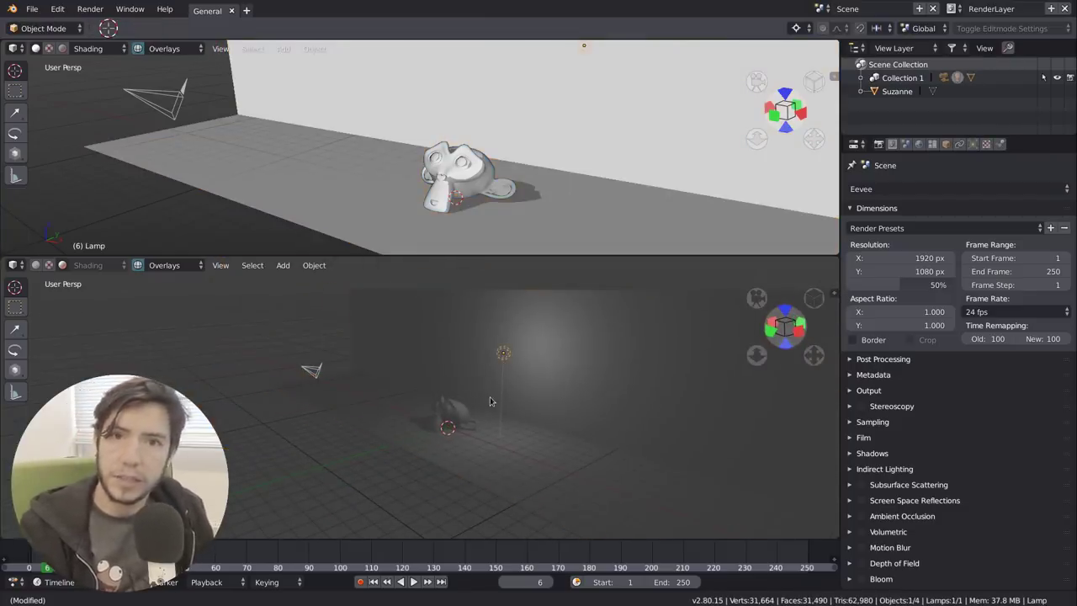
middle_click_drag(494, 403, 474, 411)
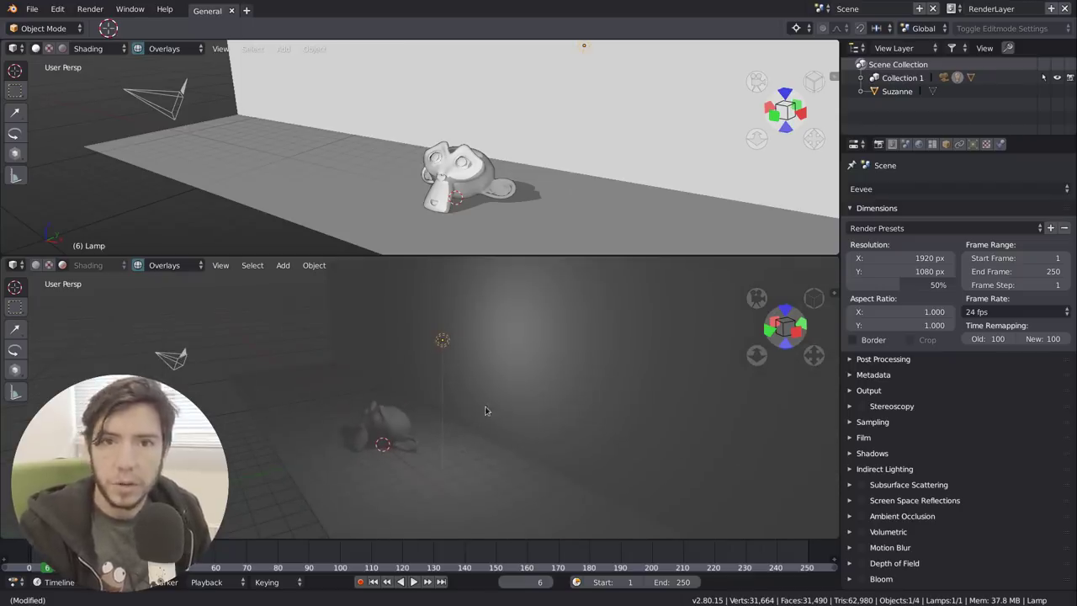
key("g")
key("y")
left_click(540, 385)
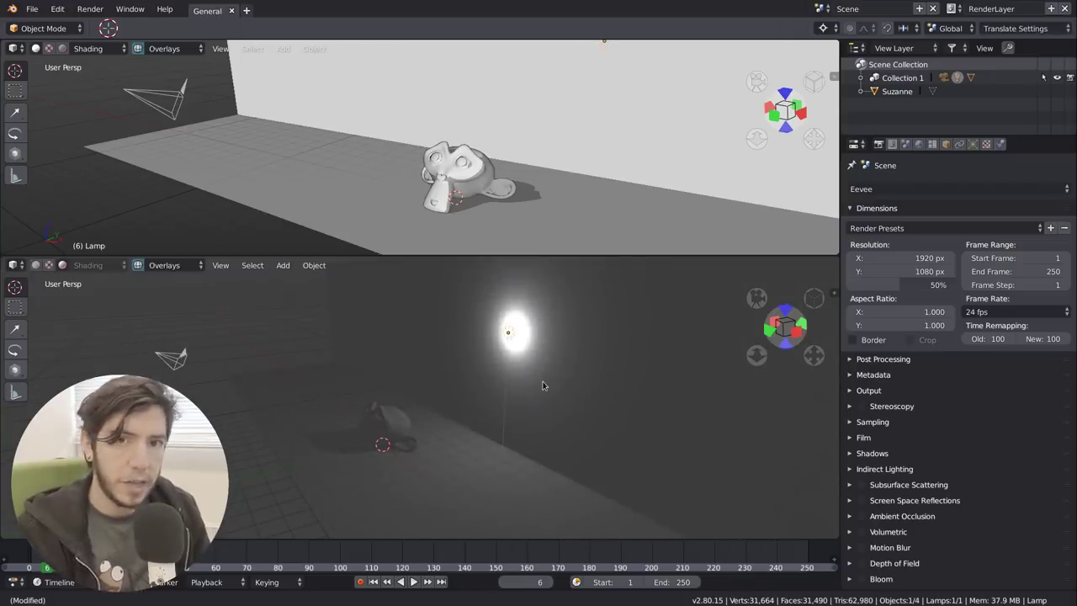
middle_click_drag(534, 386, 580, 385)
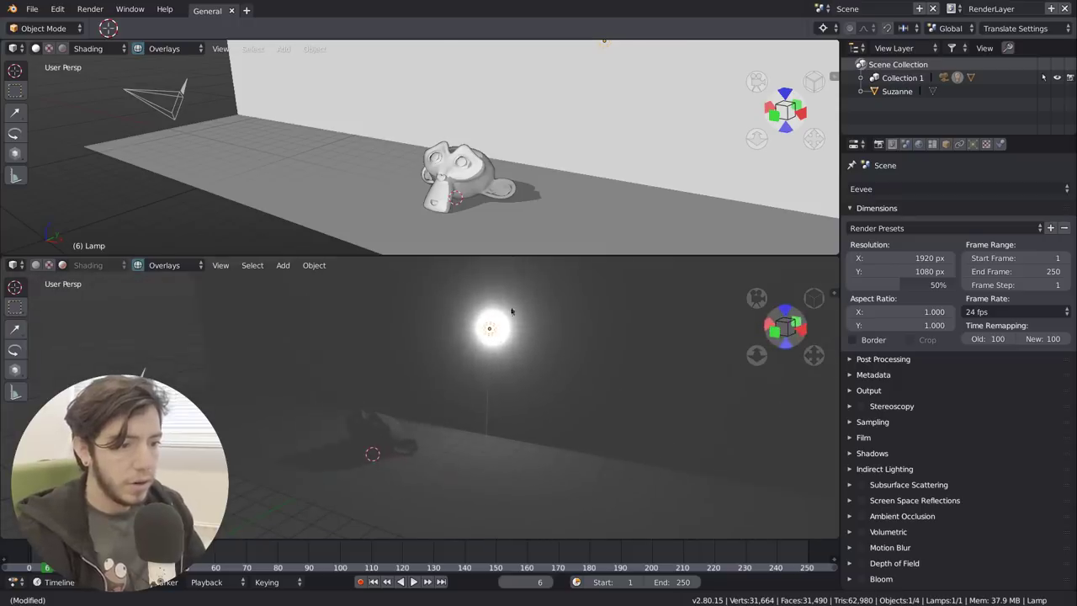
key("shift+F3")
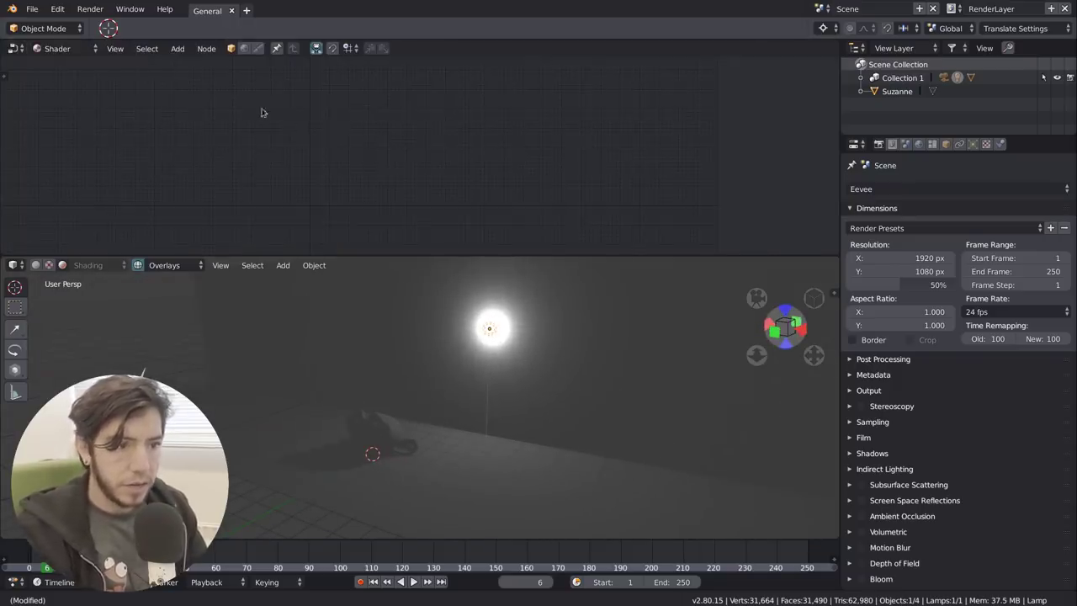
Switch the render engine to Cycles, enable lamp nodes, and arrange the Emission and Lamp Output nodes
left_click(885, 192)
left_click(861, 130)
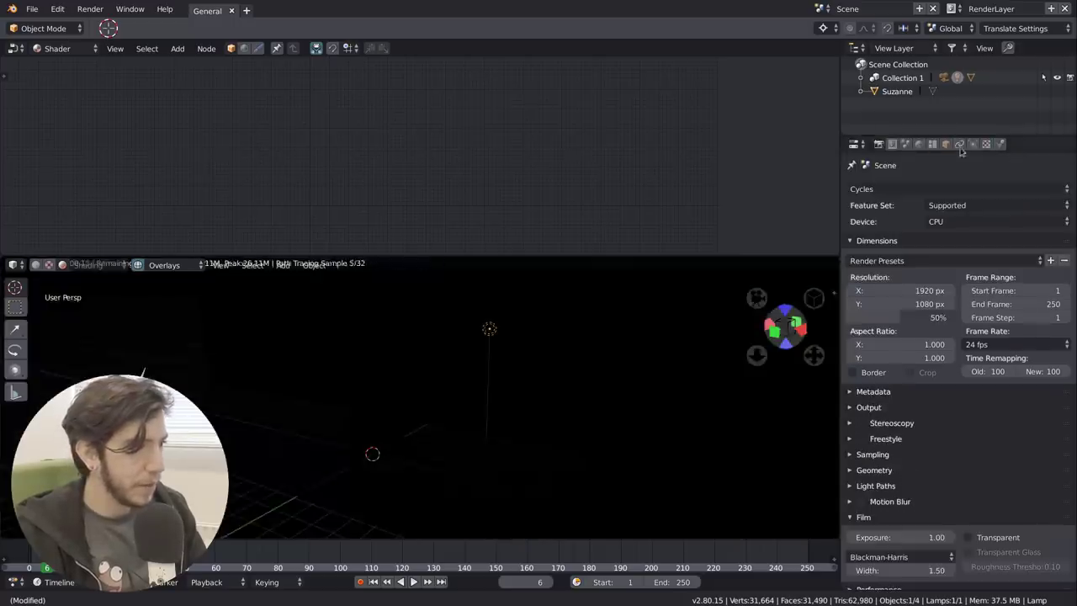
left_click(960, 148)
left_click(968, 331)
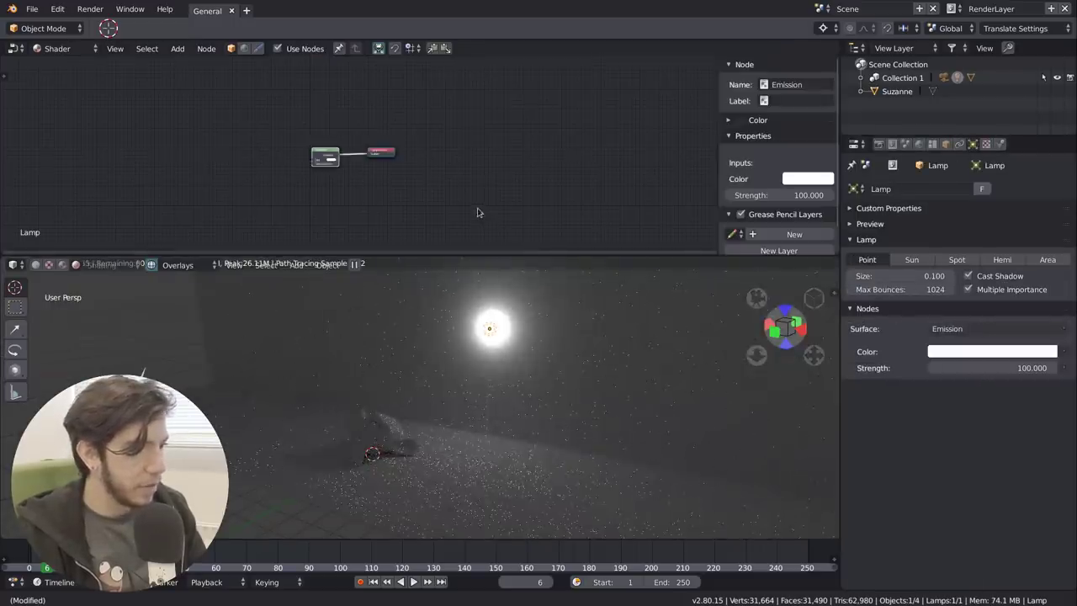
scroll(382, 187, "up", 6)
middle_click_drag(392, 202, 543, 202)
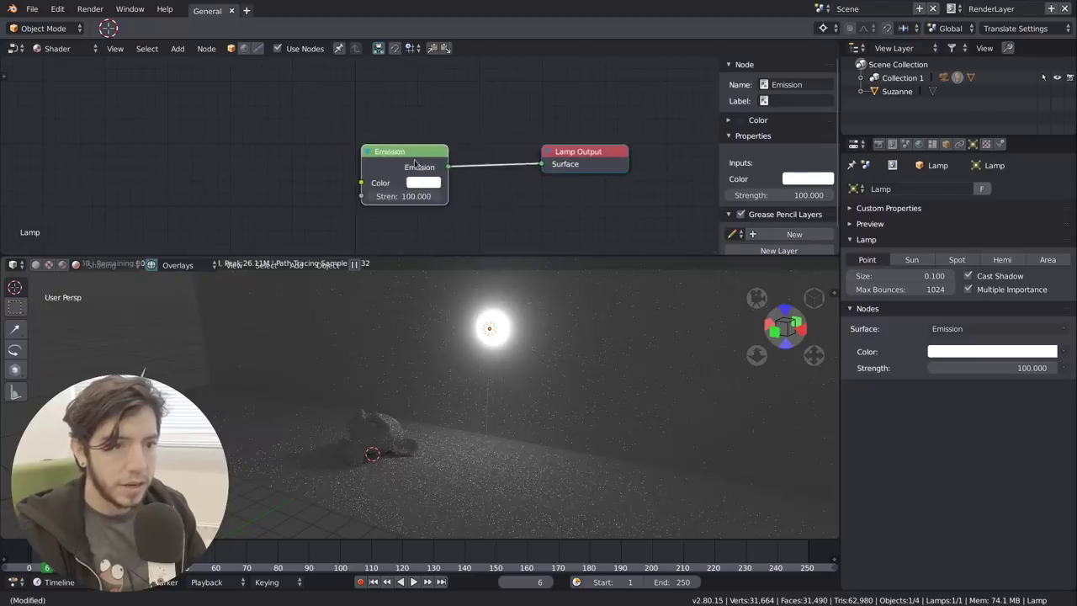
left_click_drag(435, 160, 452, 160)
left_click_drag(585, 164, 663, 154)
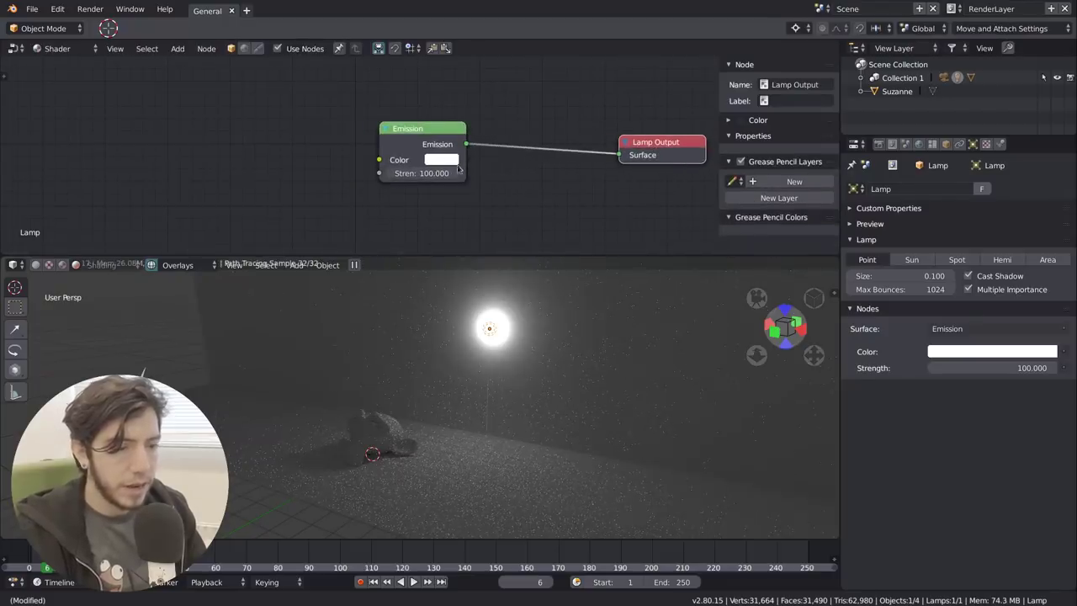
left_click_drag(468, 171, 541, 171)
Add an IES Texture node set to External and bring up its file browser
key("shift+a")
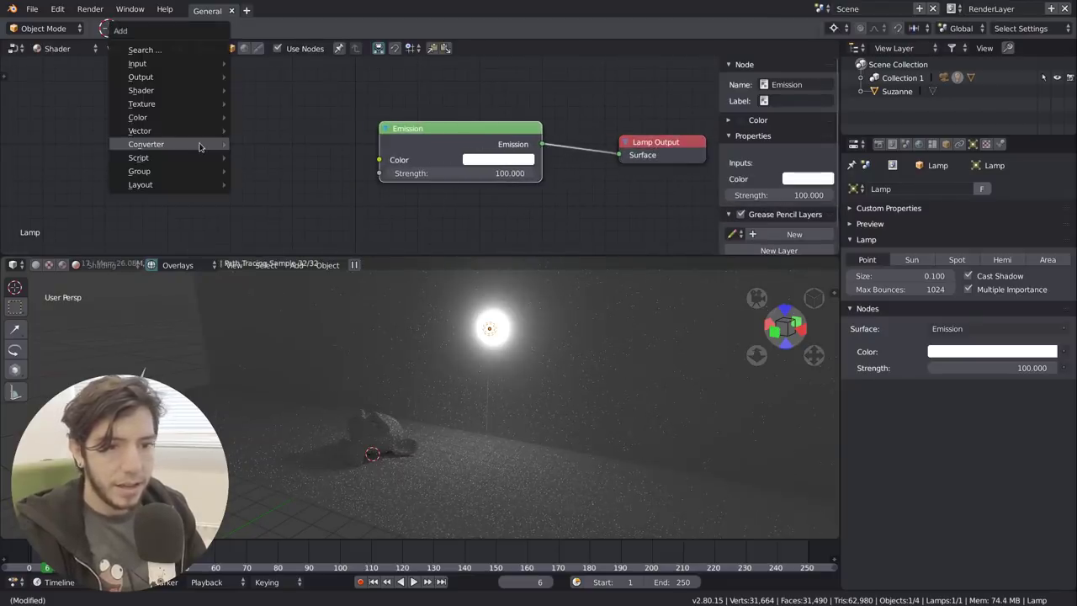
mouse_move(141, 104)
left_click(267, 162)
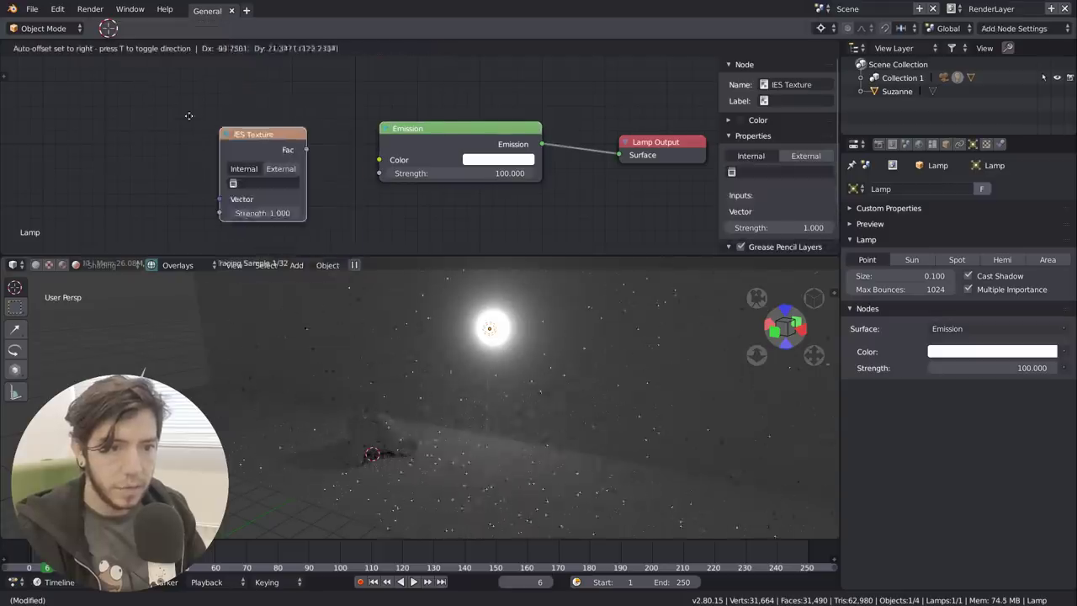
left_click(227, 124)
left_click(191, 137)
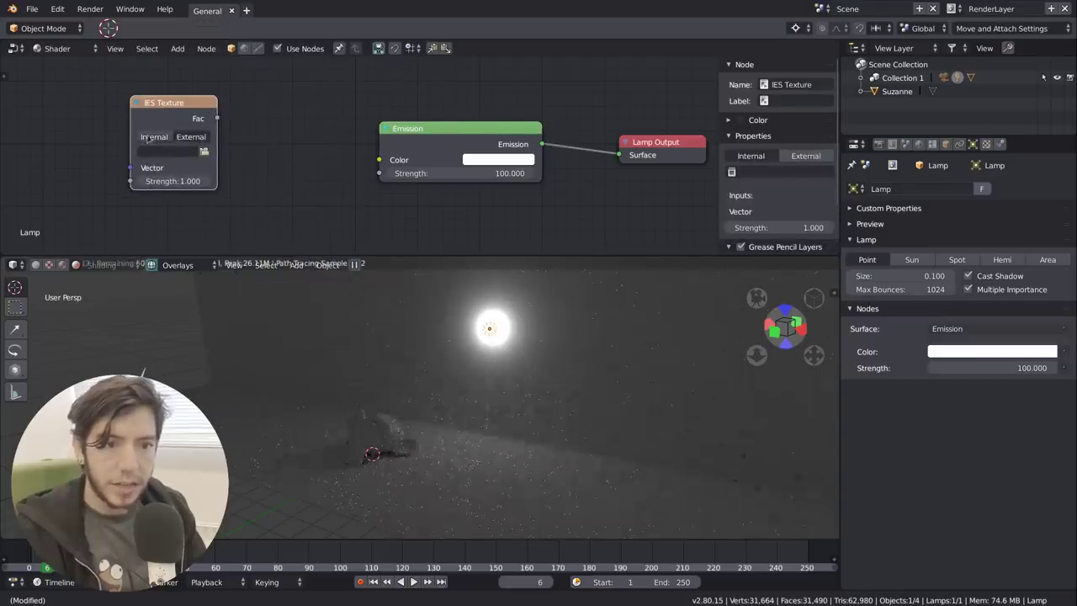
left_click(160, 137)
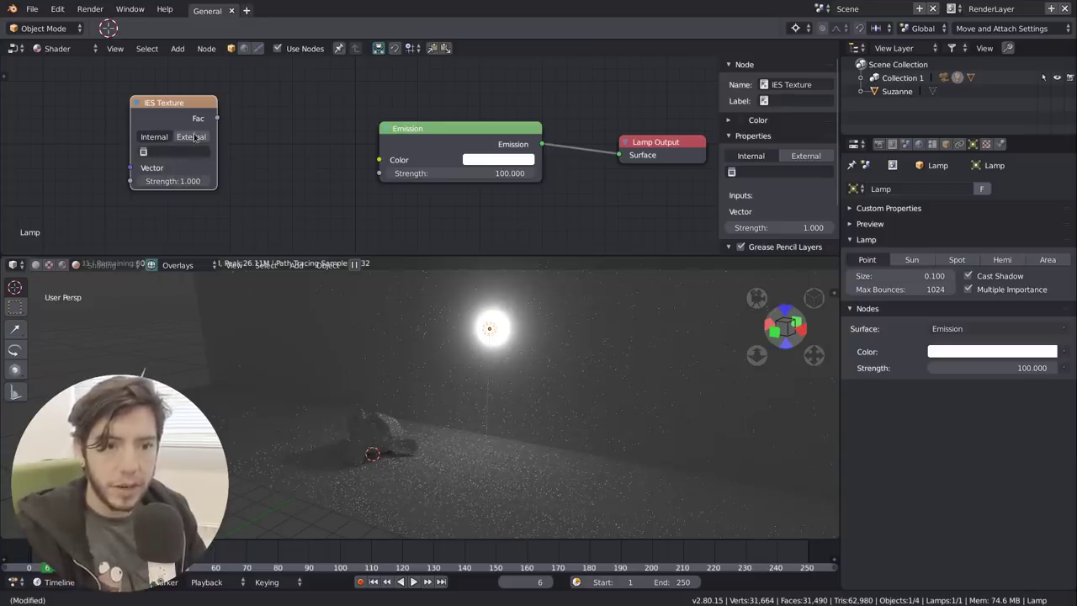
left_click(191, 137)
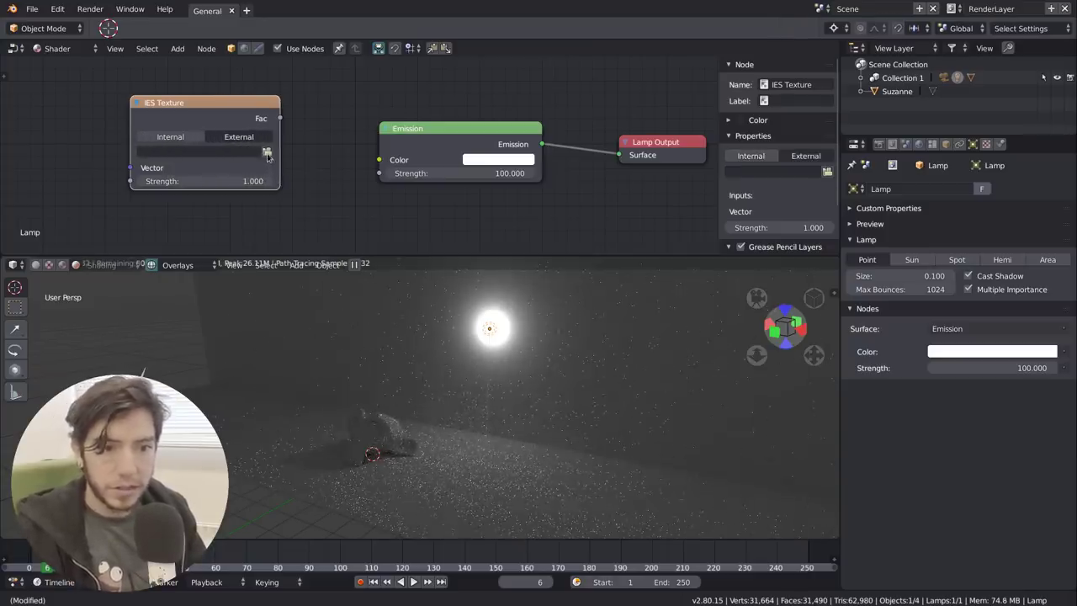
left_click(204, 150)
Navigate from /usr to the Desktop demos/ies folder and load LTL12893.IES into the IES node
left_click(63, 140)
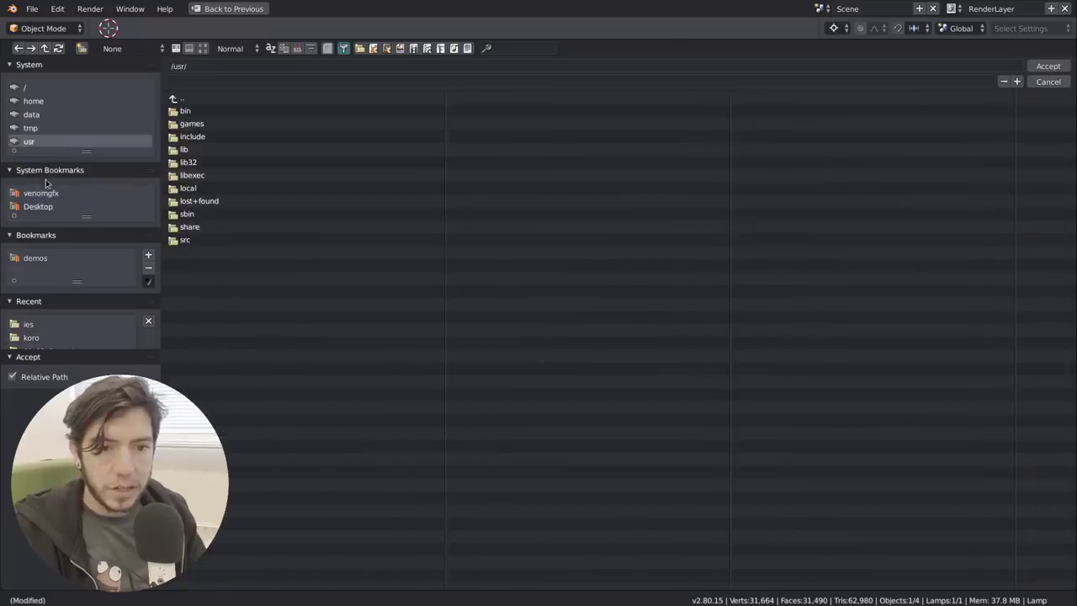
left_click(52, 193)
left_click(56, 205)
left_click(62, 256)
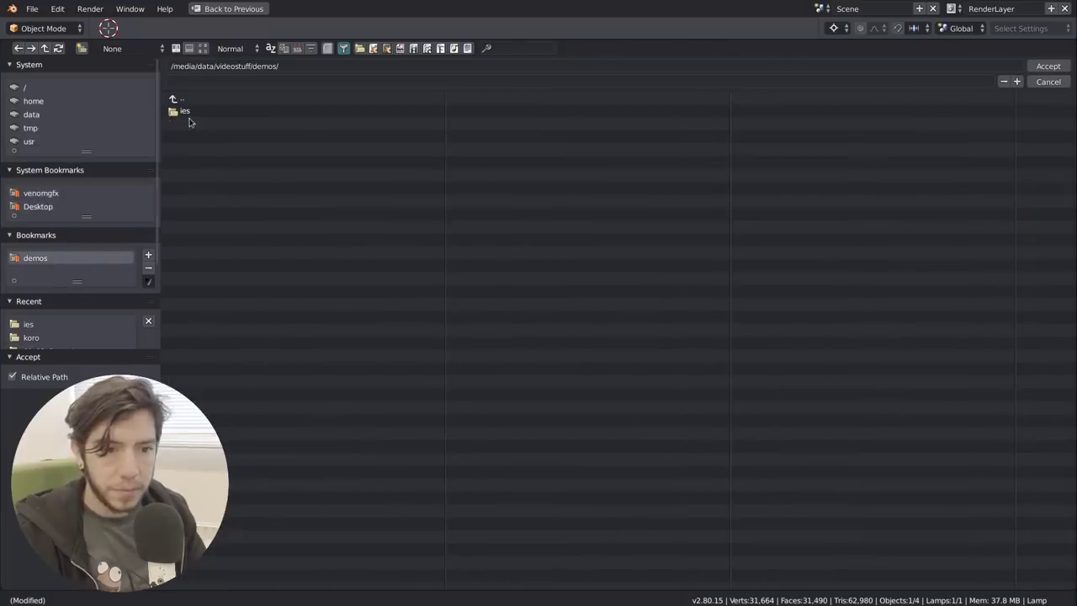
left_click(231, 110)
left_click(237, 111)
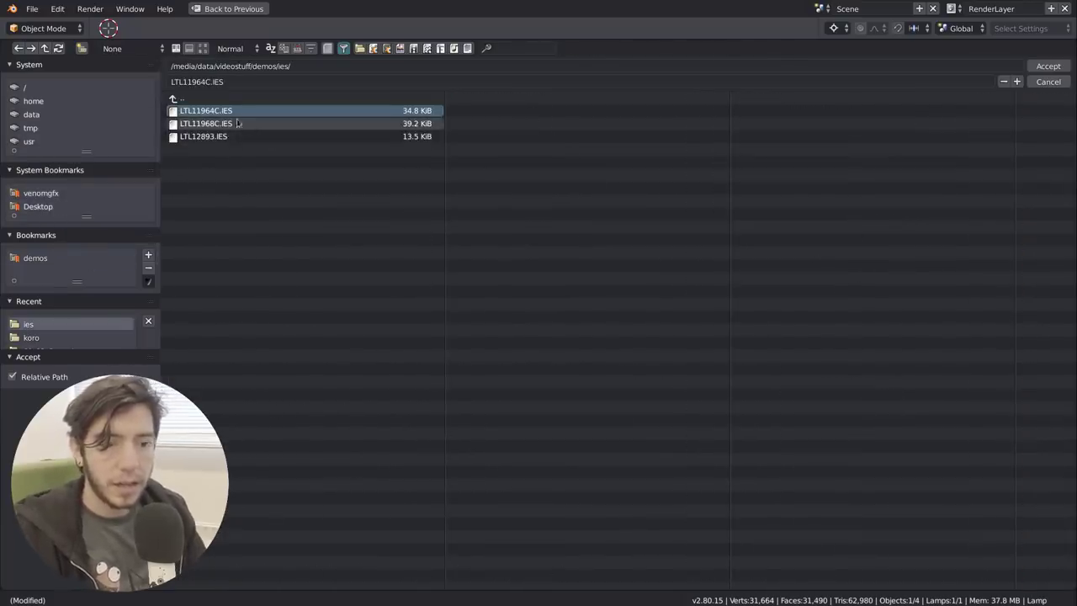
left_click(267, 126)
left_click(267, 134)
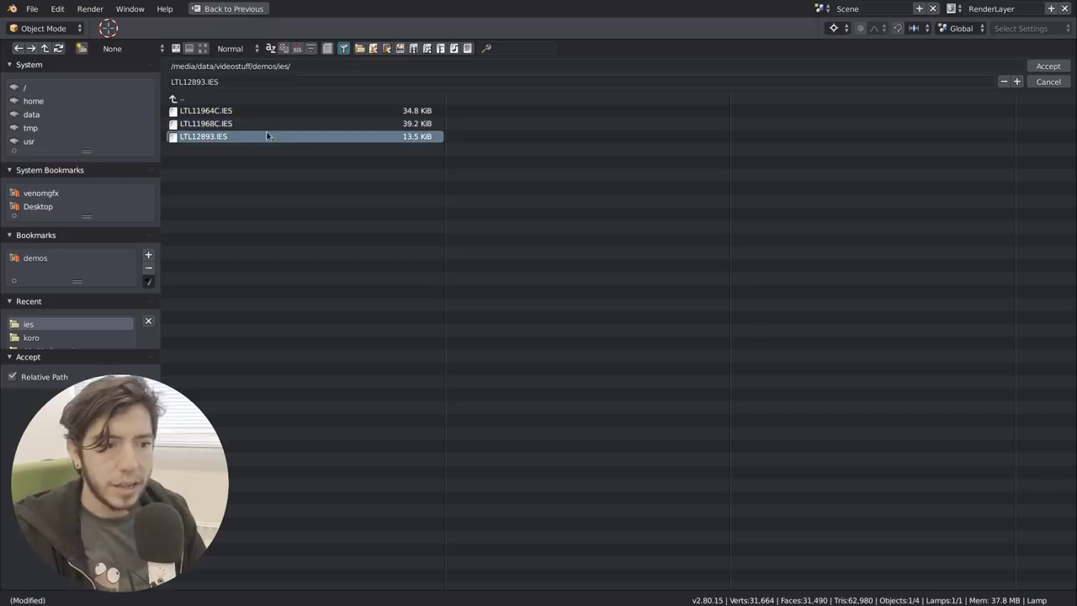
double_click(267, 136)
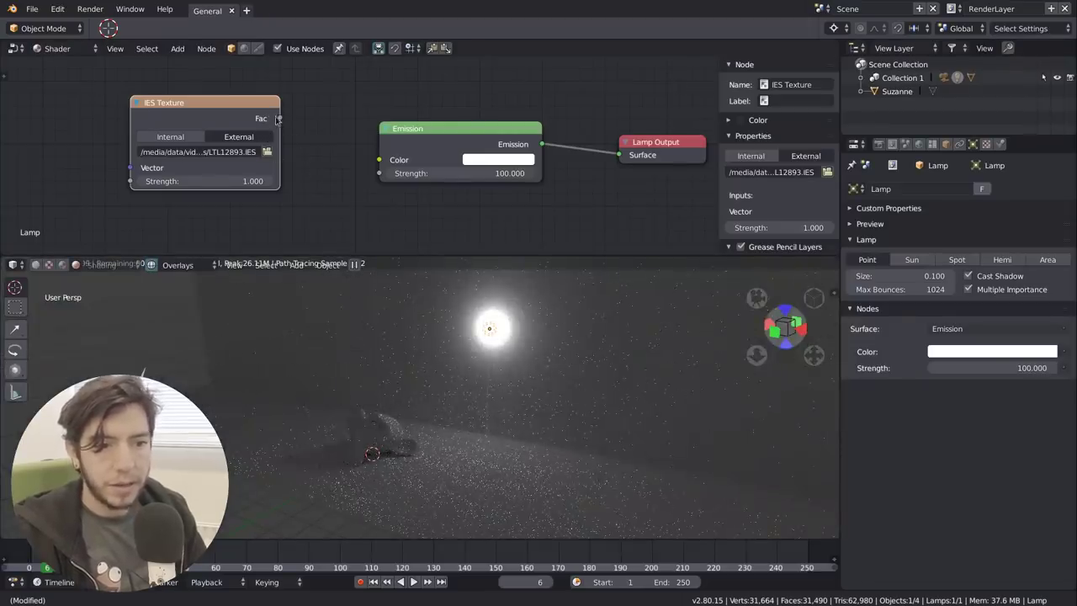
Connect the IES Texture Fac to Emission Strength and raise the IES strength to 4.700
left_click_drag(276, 120, 380, 174)
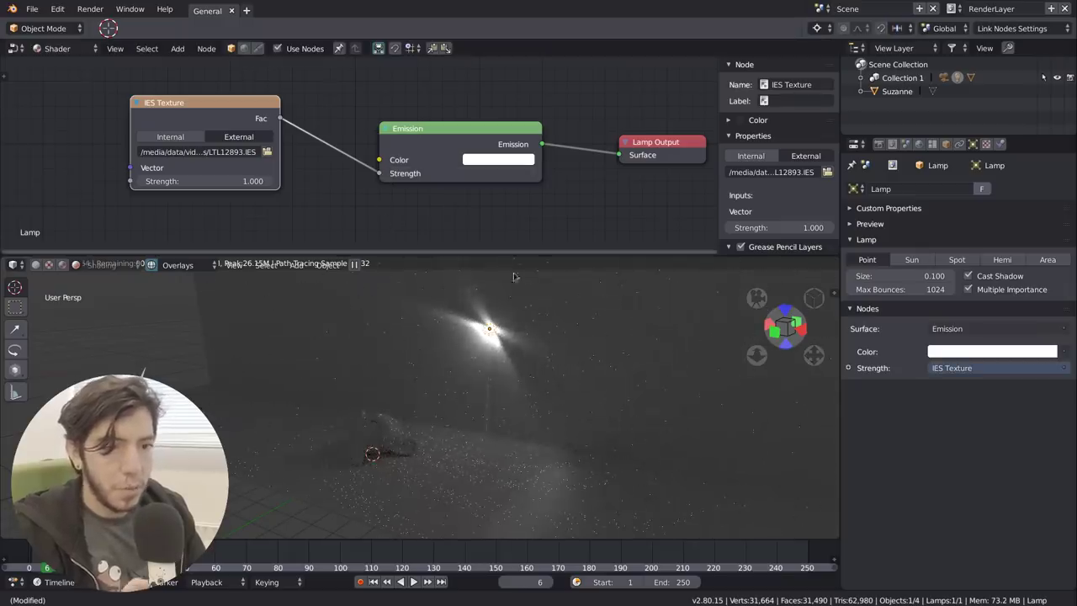
left_click_drag(229, 114, 164, 117)
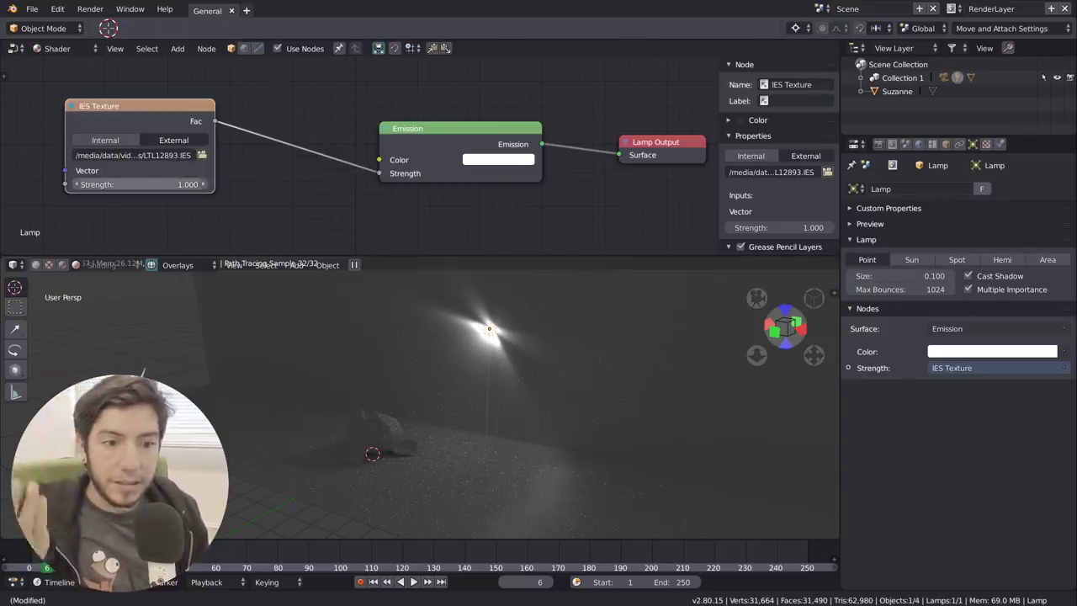
mouse_move(139, 184)
left_mouse_down()
mouse_move(194, 185)
mouse_move(156, 185)
left_mouse_up()
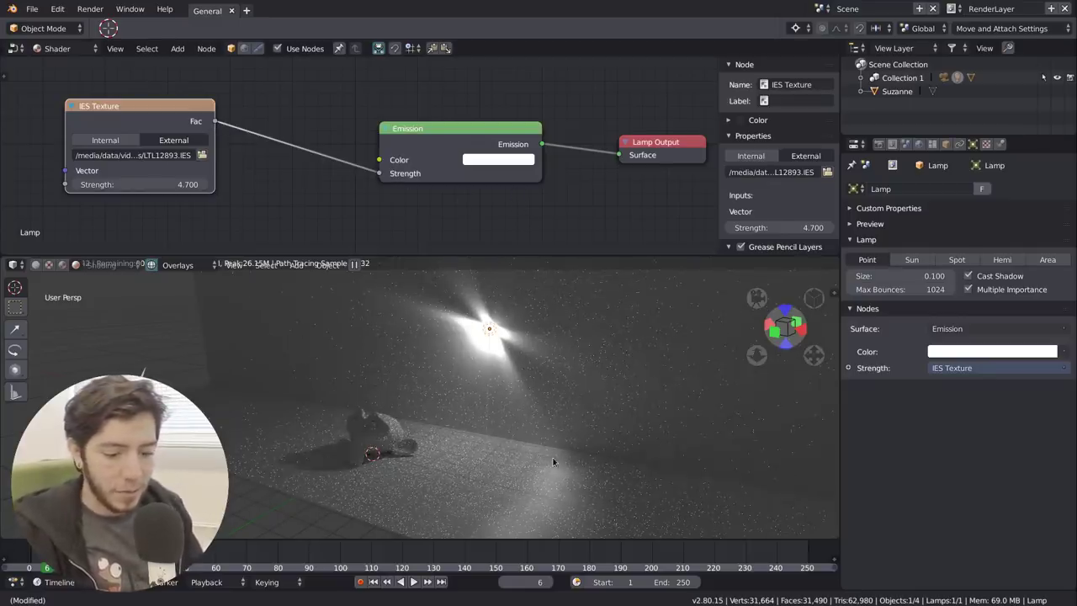
Rotate the lamp to turn its light pattern on the backdrop wall
key("r")
left_click(551, 366)
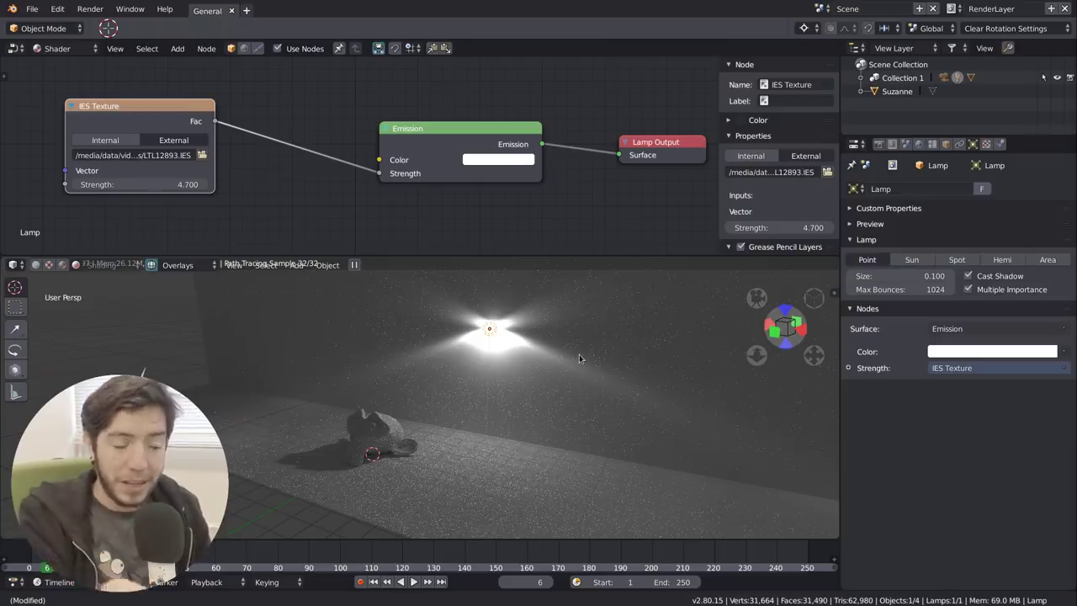
left_click(15, 328)
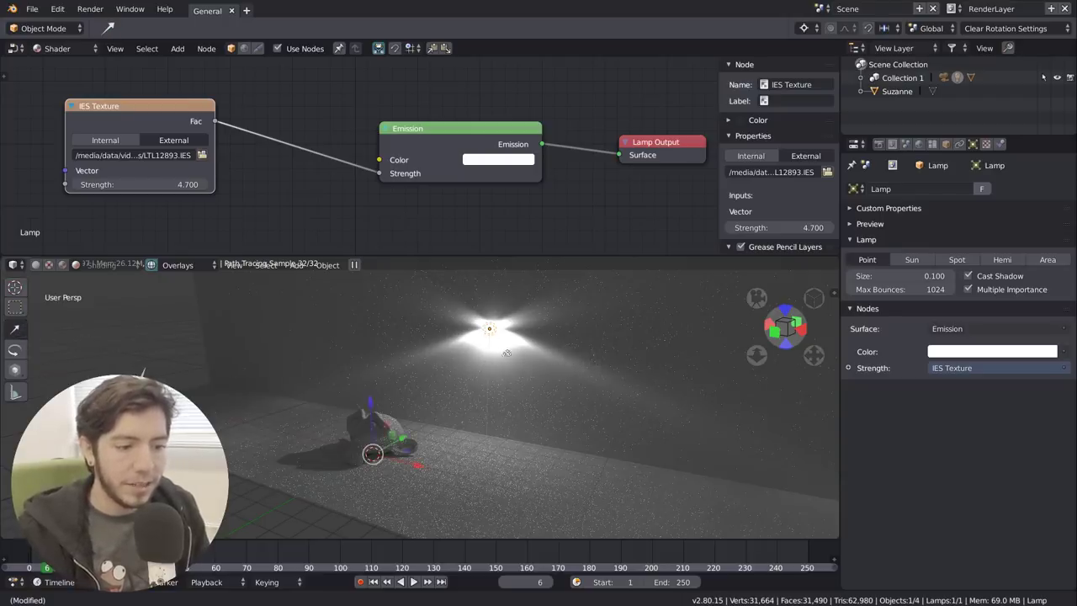
left_click(558, 342)
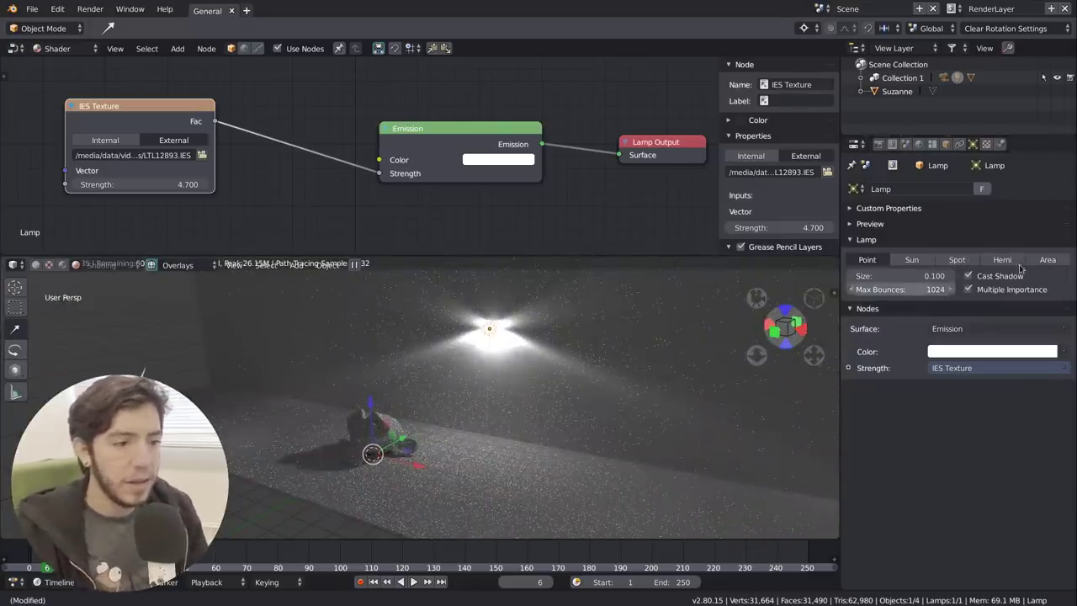
left_click(1047, 259)
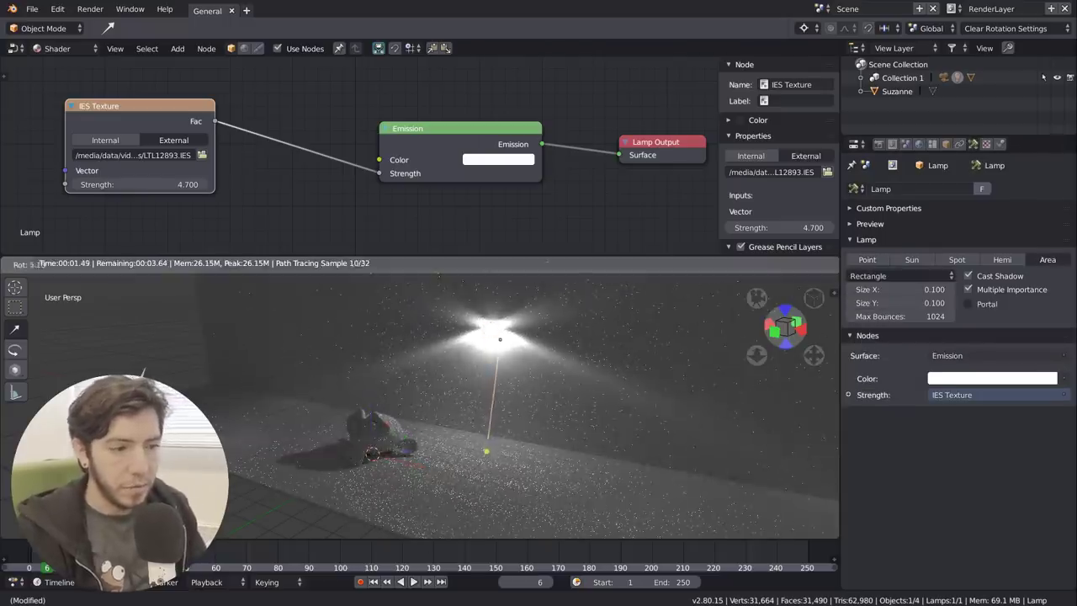
key("period")
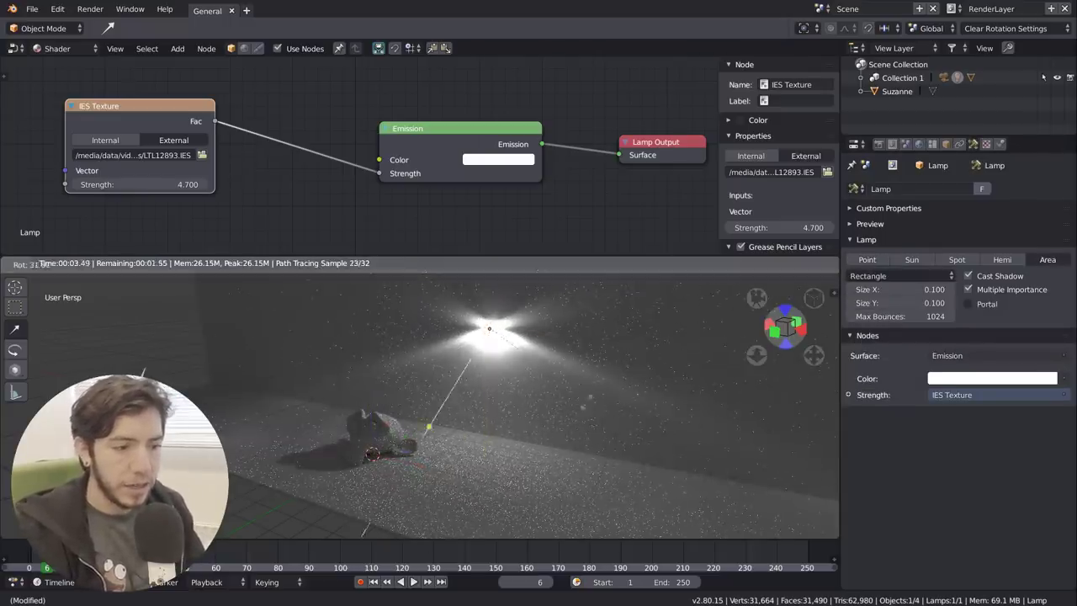
left_click(877, 261)
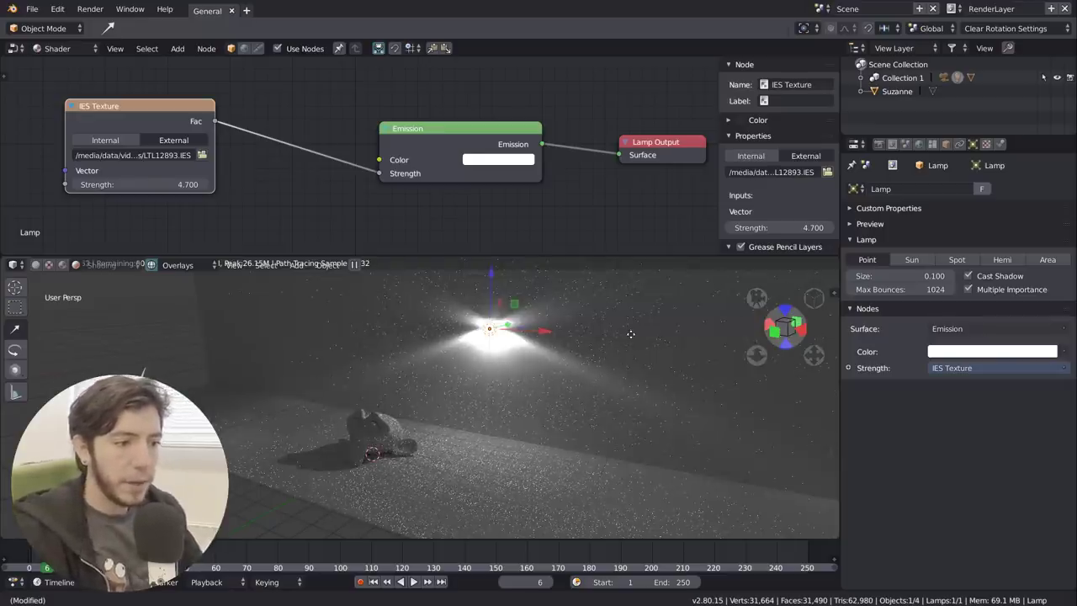
scroll(233, 156, "down", 2)
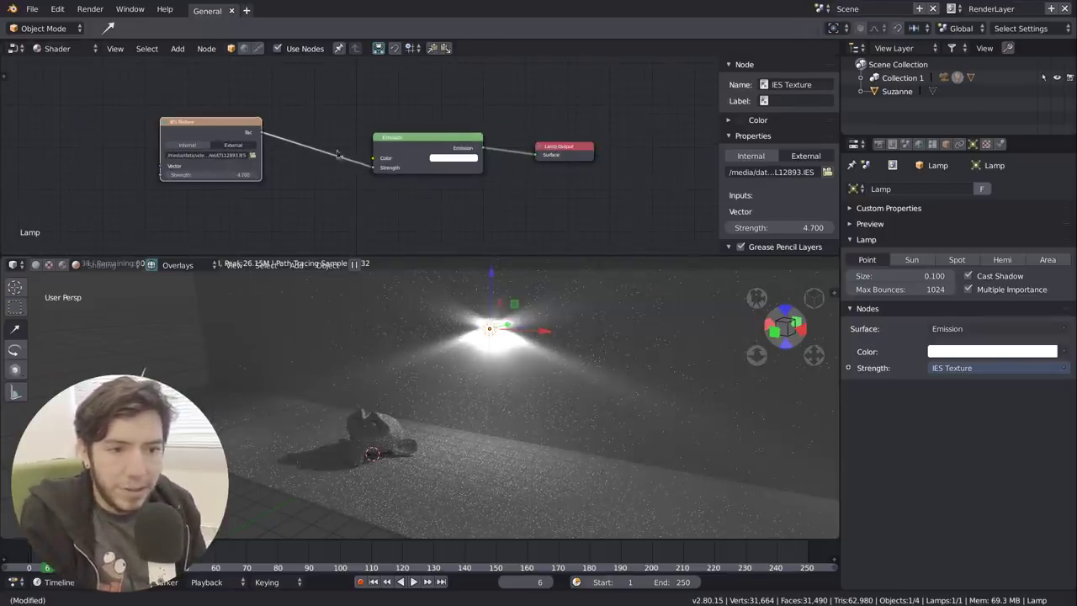
middle_click_drag(330, 170, 328, 118)
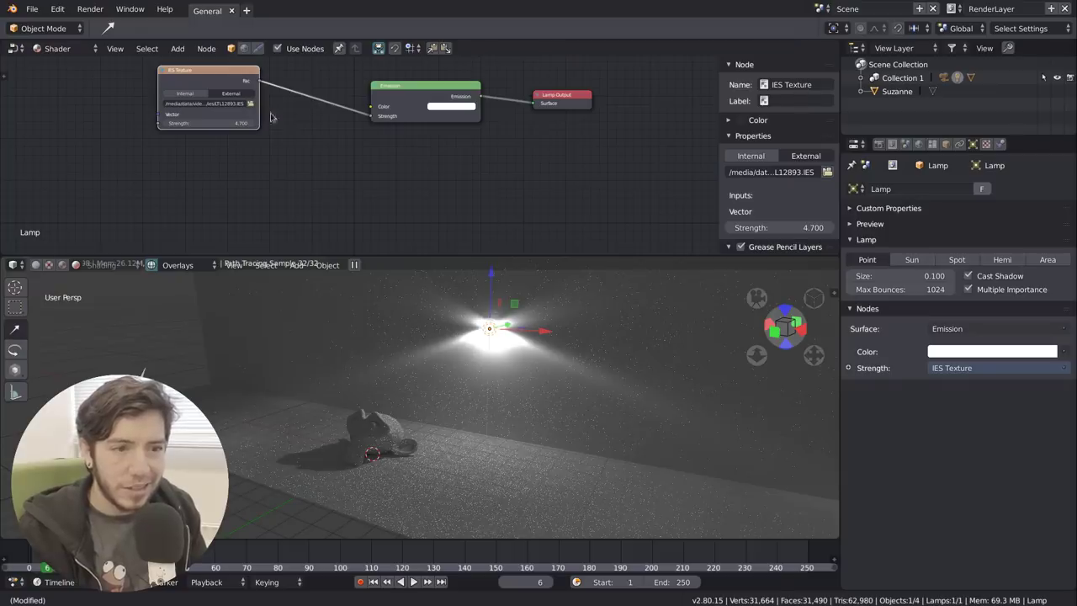
Duplicate the IES node below, load LTL11964C.IES into the copy, and wire it to Emission Strength
key("shift+d")
key("y")
left_click(306, 198)
left_click(250, 195)
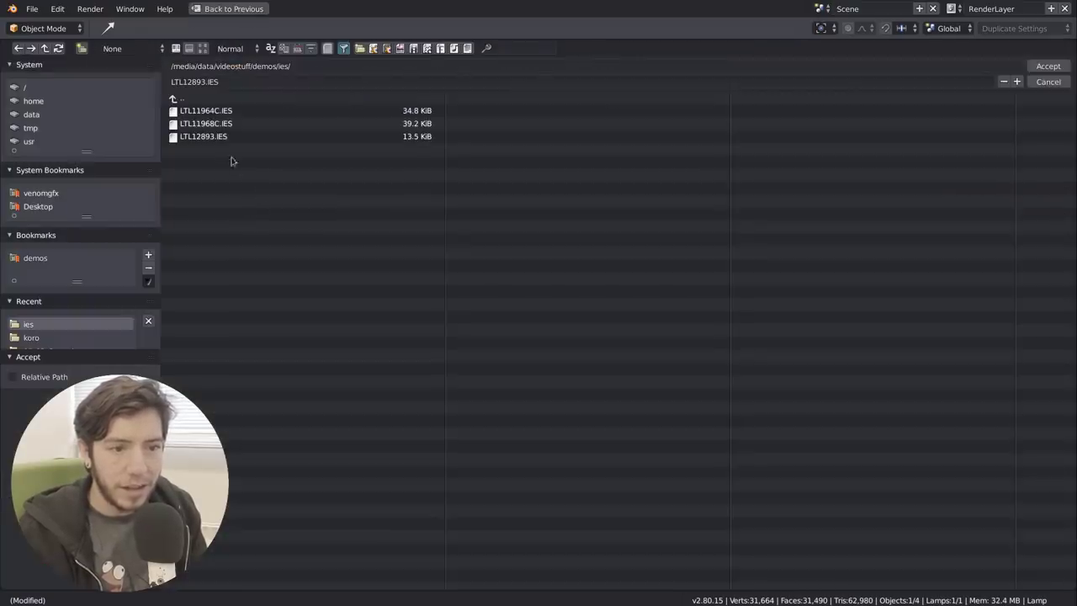
double_click(237, 111)
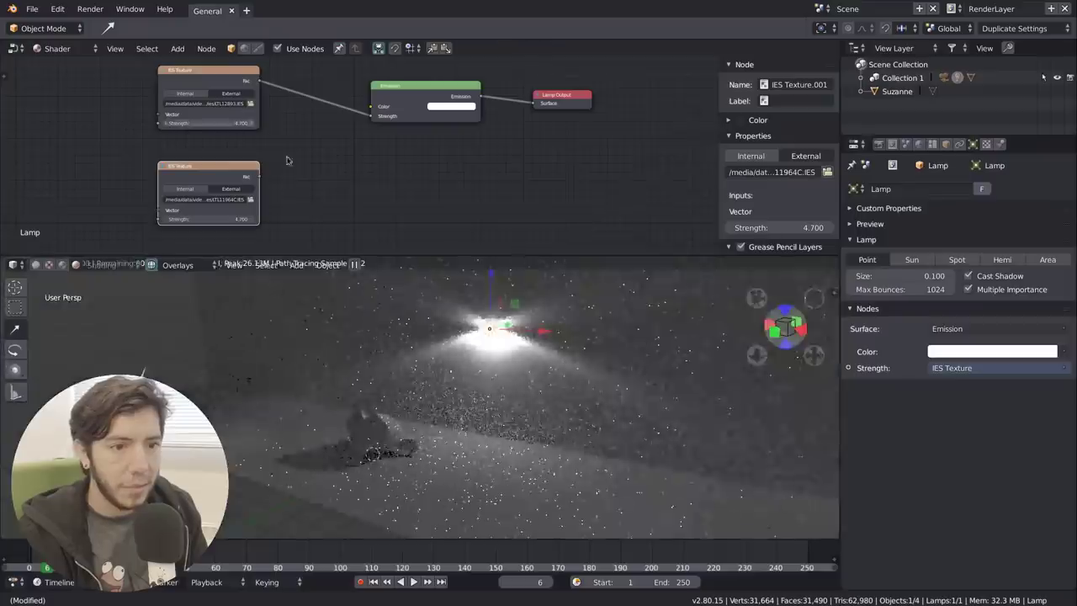
left_click_drag(265, 179, 371, 116)
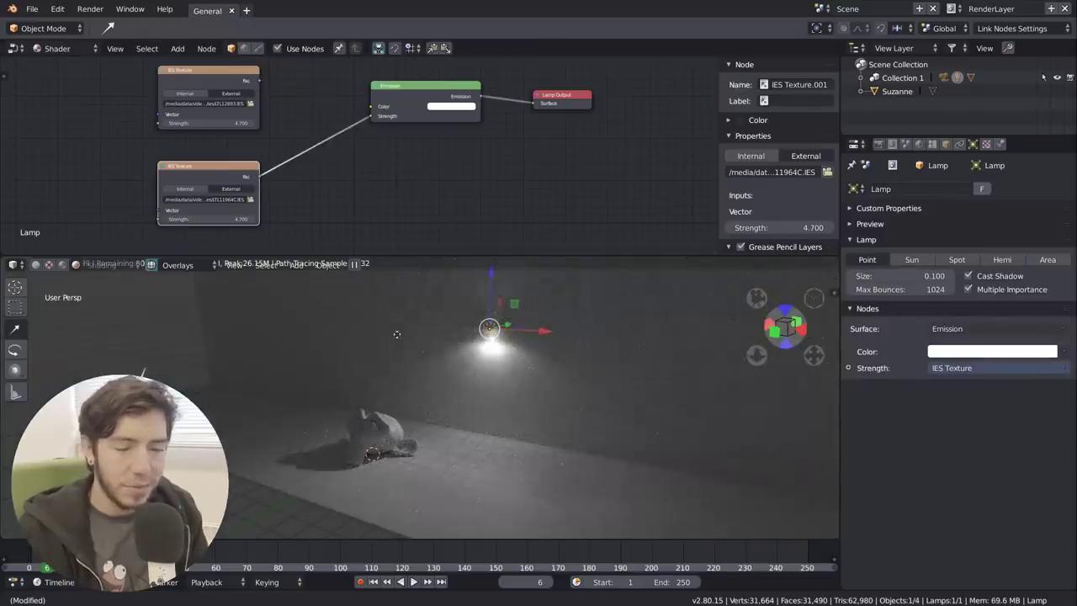
left_click_drag(425, 85, 508, 92)
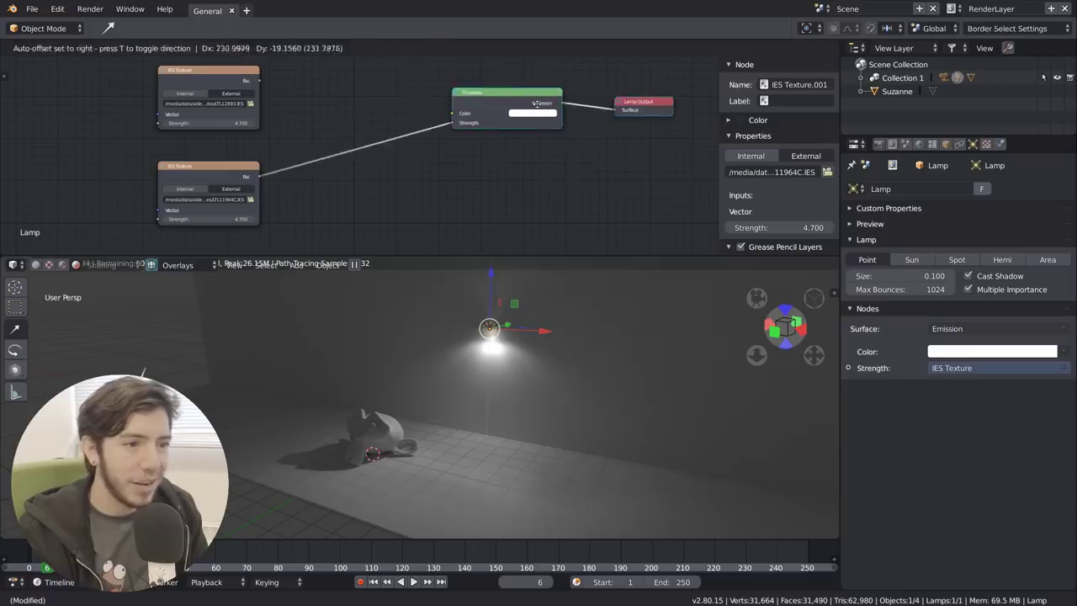
Insert an Add Math node into the IES-to-Emission link and feed the top IES Fac into it
key("shift+a")
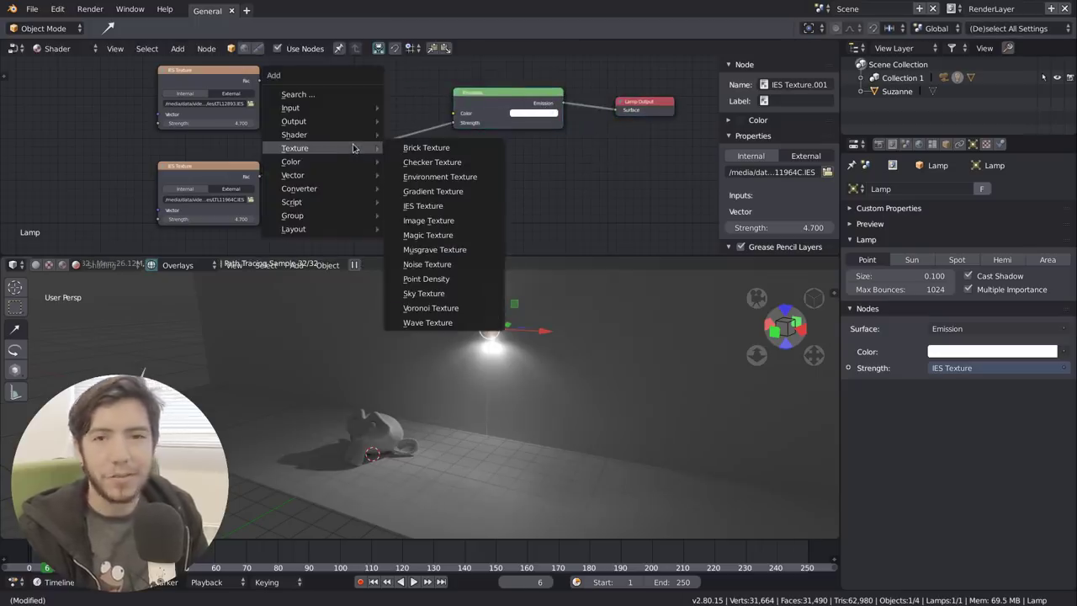
mouse_move(328, 192)
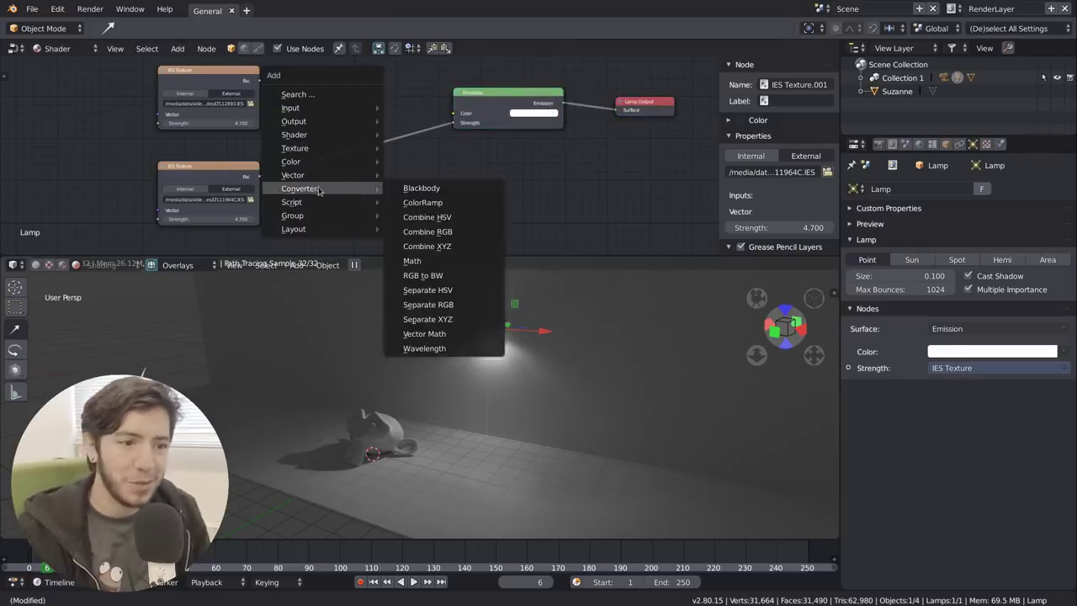
left_click(413, 261)
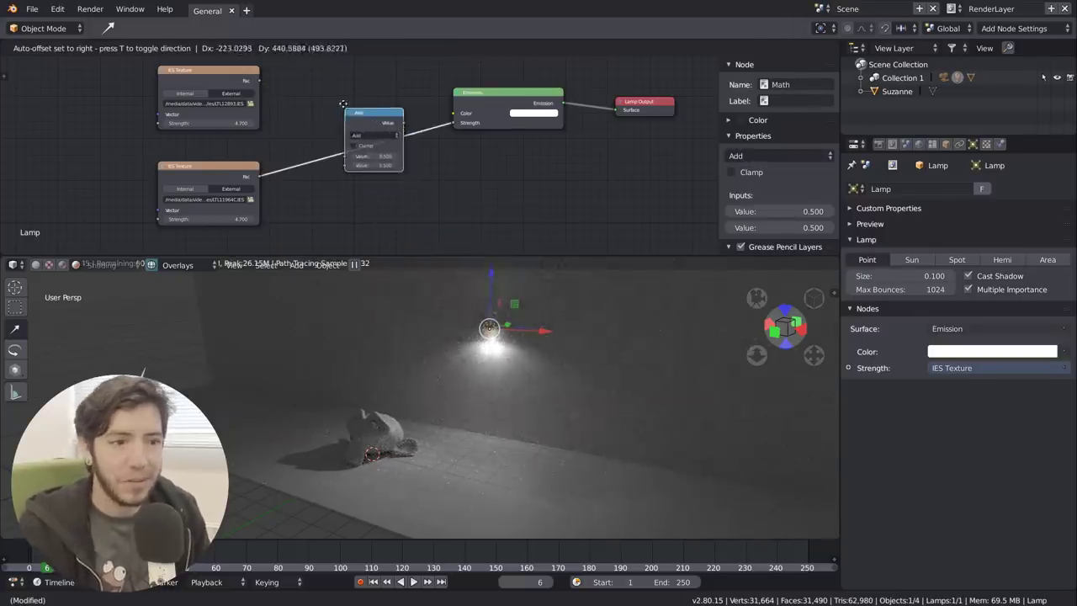
left_click(338, 88)
left_click(373, 130)
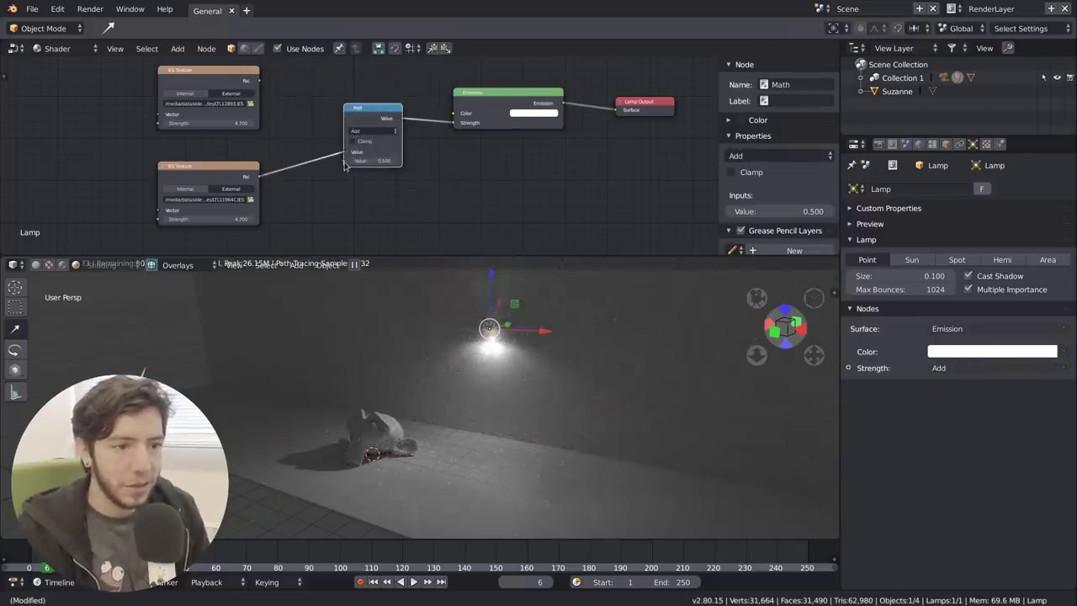
left_click_drag(344, 160, 261, 82)
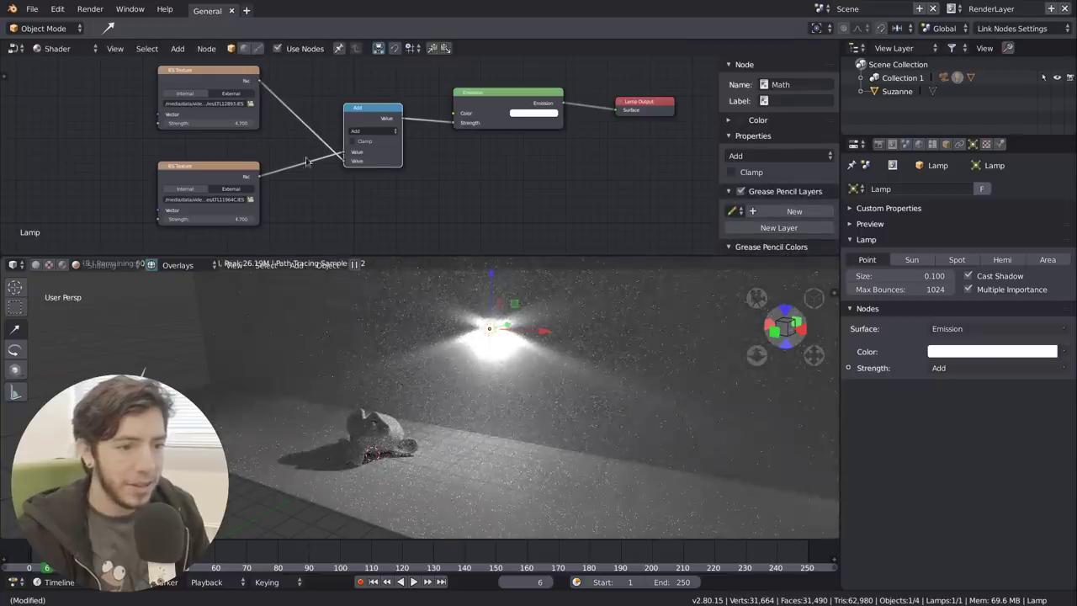
Set the Math node to Maximum, test each IES texture alone on Strength, then reconnect both
left_click(376, 132)
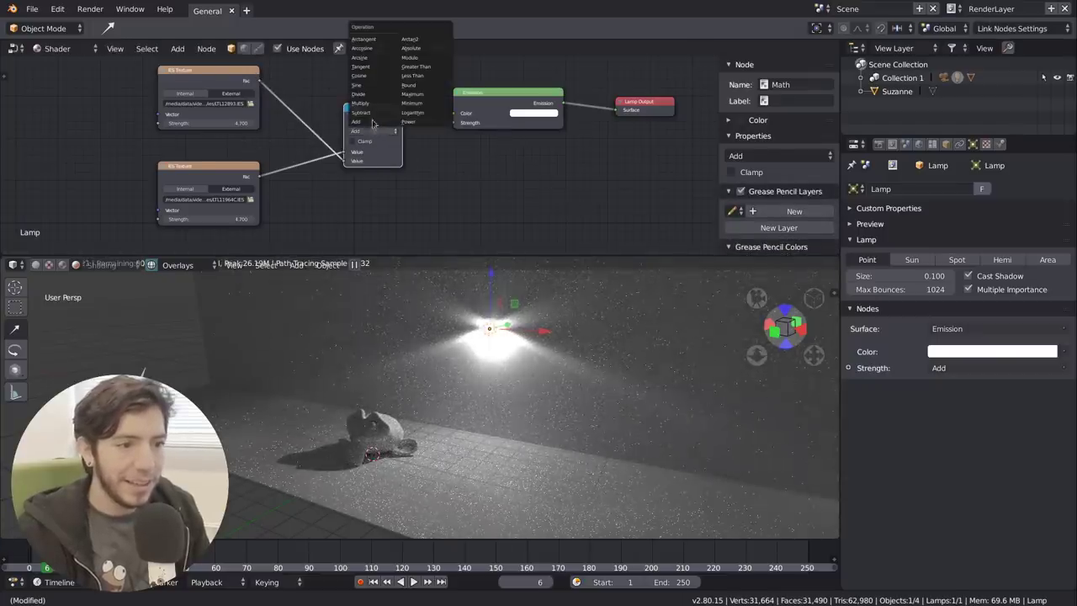
left_click(413, 94)
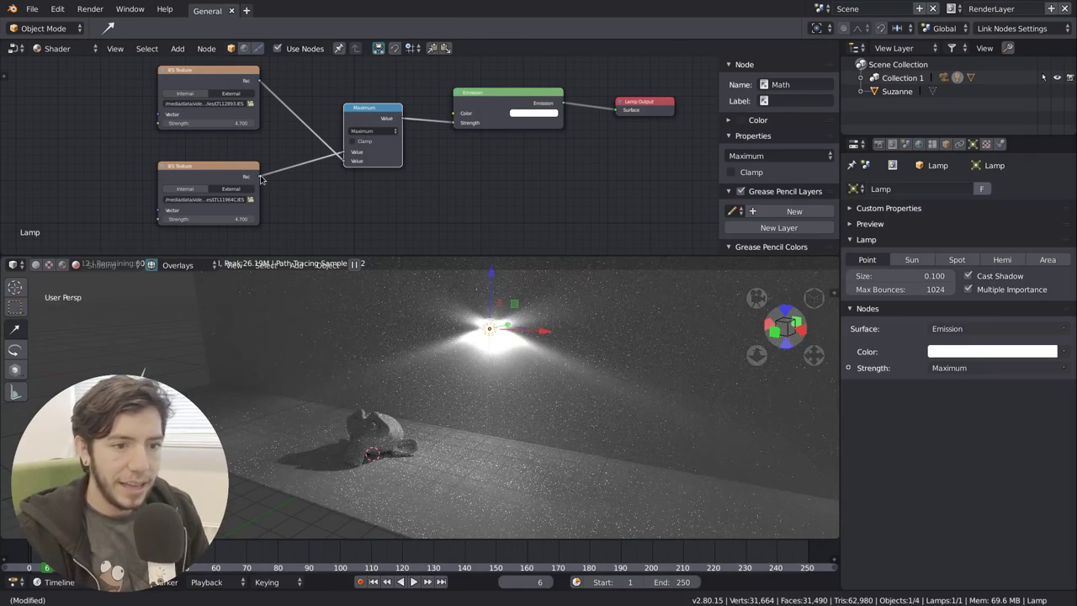
left_click_drag(260, 177, 455, 122)
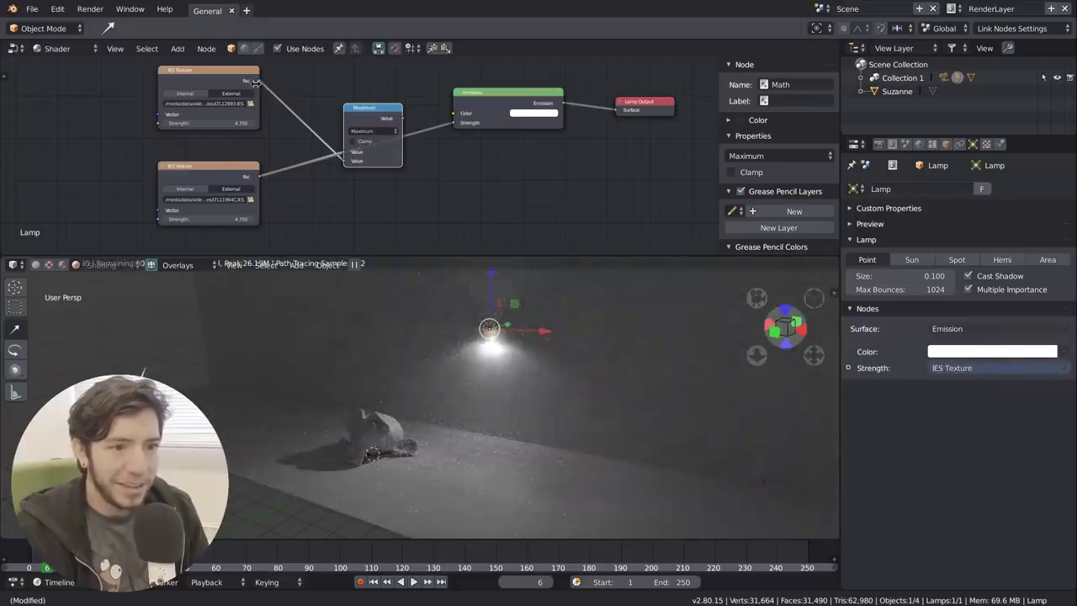
left_click_drag(257, 82, 455, 124)
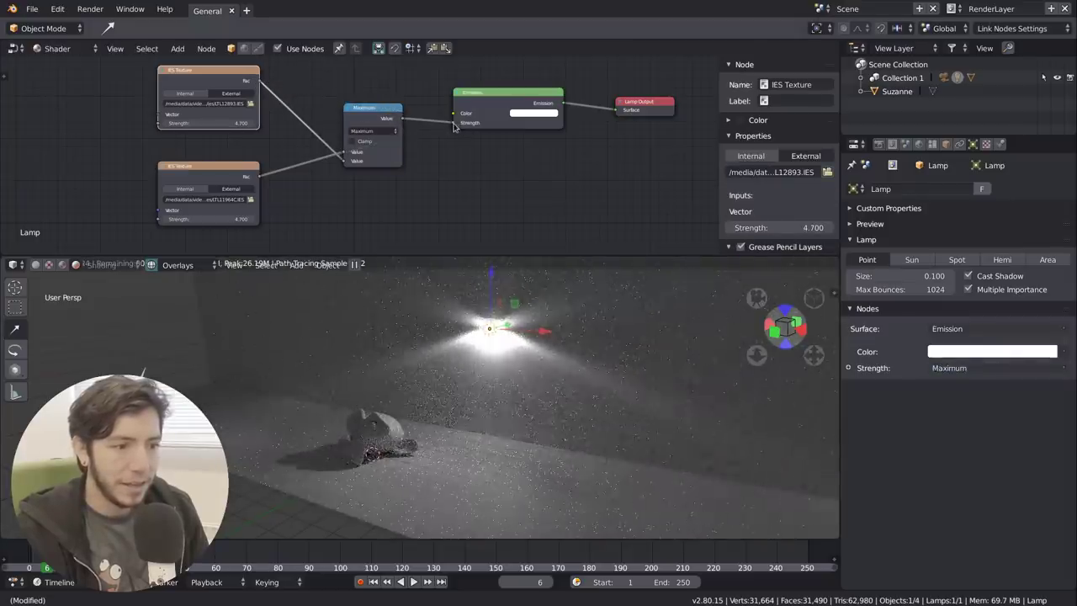
left_click(367, 120)
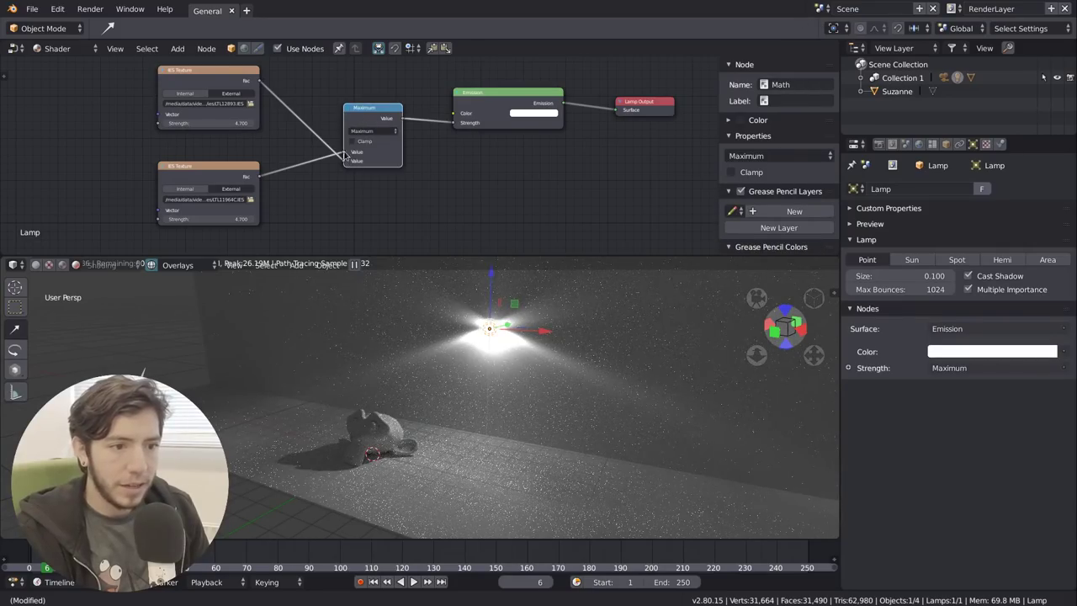
left_click_drag(345, 156, 346, 162)
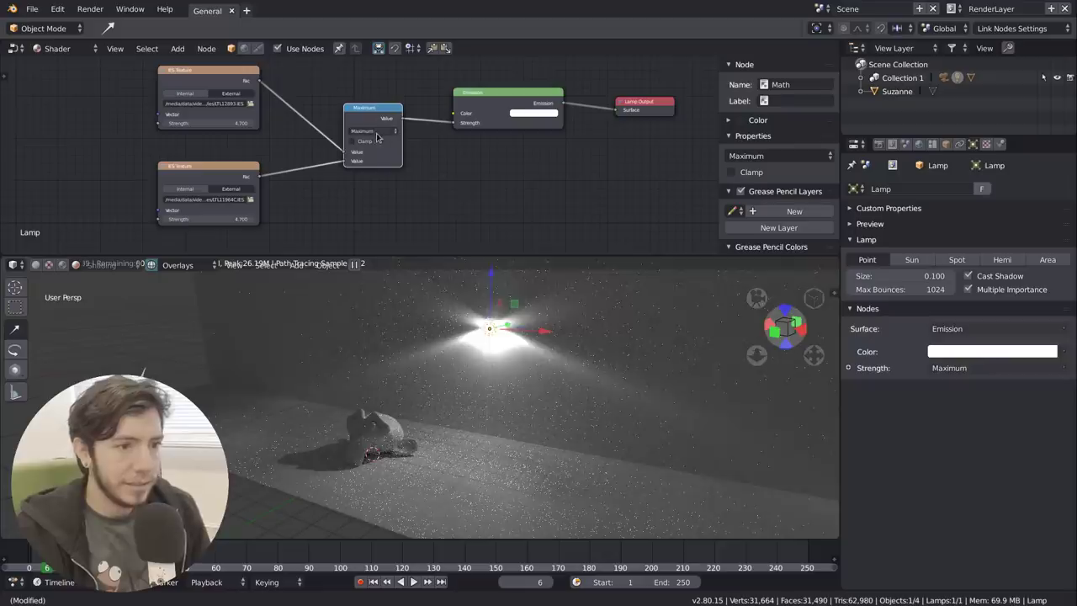
Cycle the Math operation to Sine and return to the 'ies lamp example' image results
scroll(377, 132, "down", 6, "ctrl")
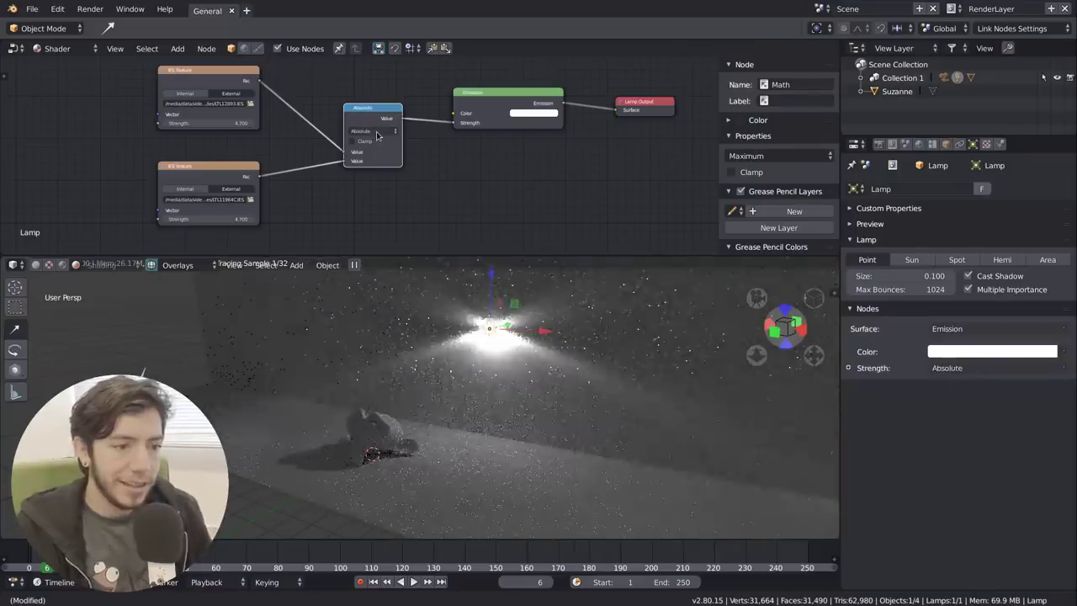
scroll(377, 132, "down", 6, "ctrl")
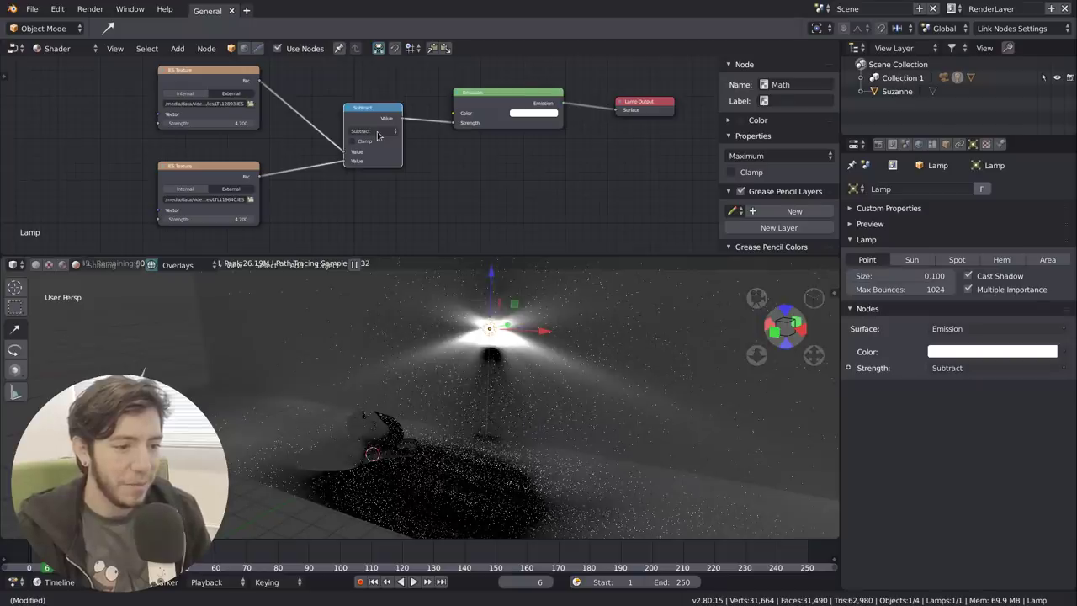
scroll(377, 132, "down", 3, "ctrl")
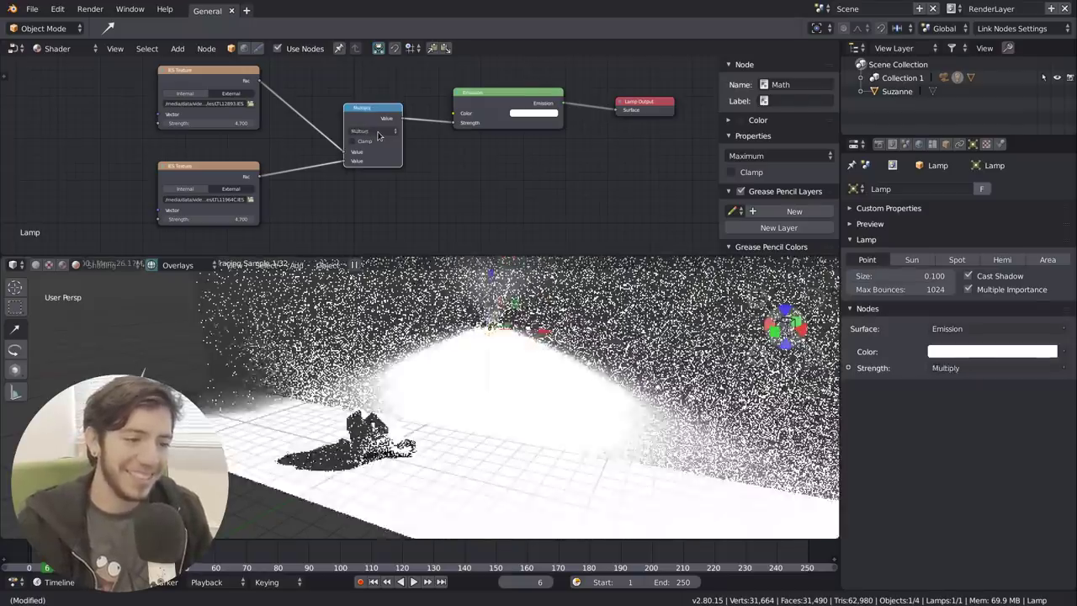
scroll(376, 132, "down", 2, "ctrl")
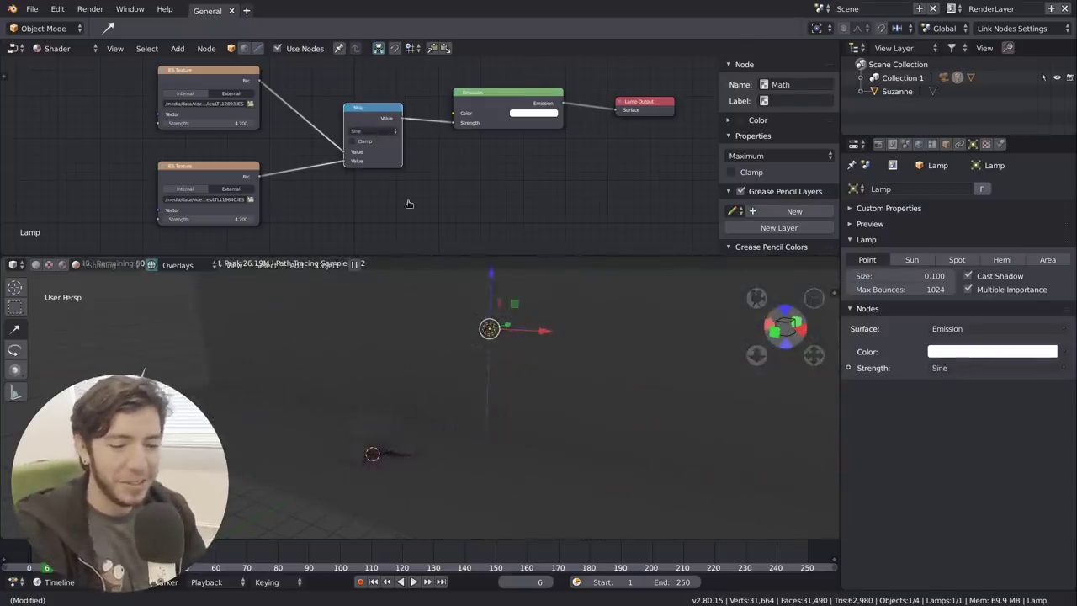
key("alt+Tab")
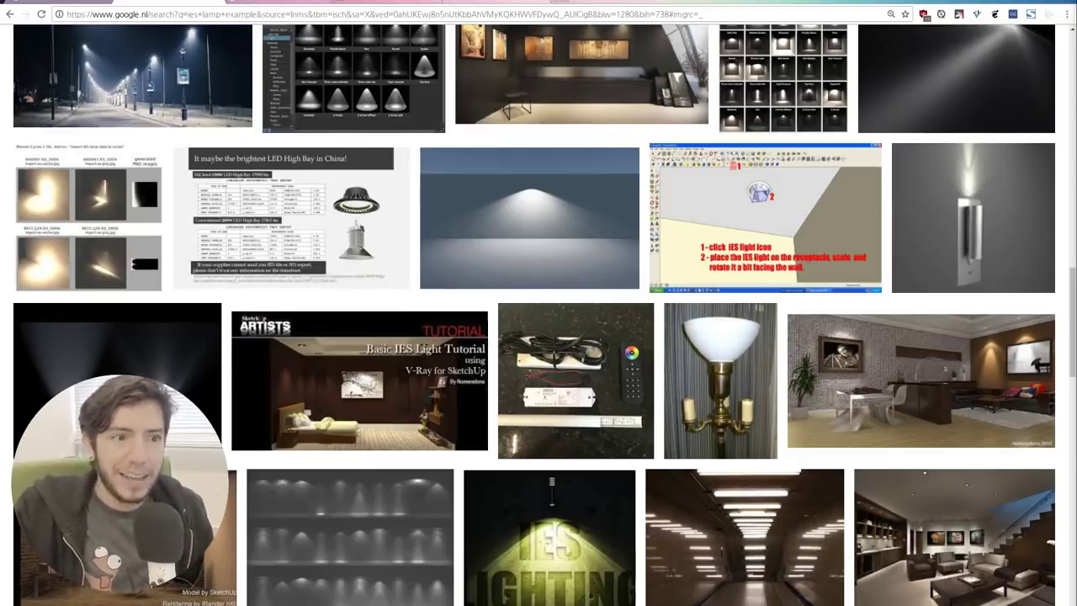
Scroll through the Google 'ies light download' results listing free IES light collections
left_click(360, 3)
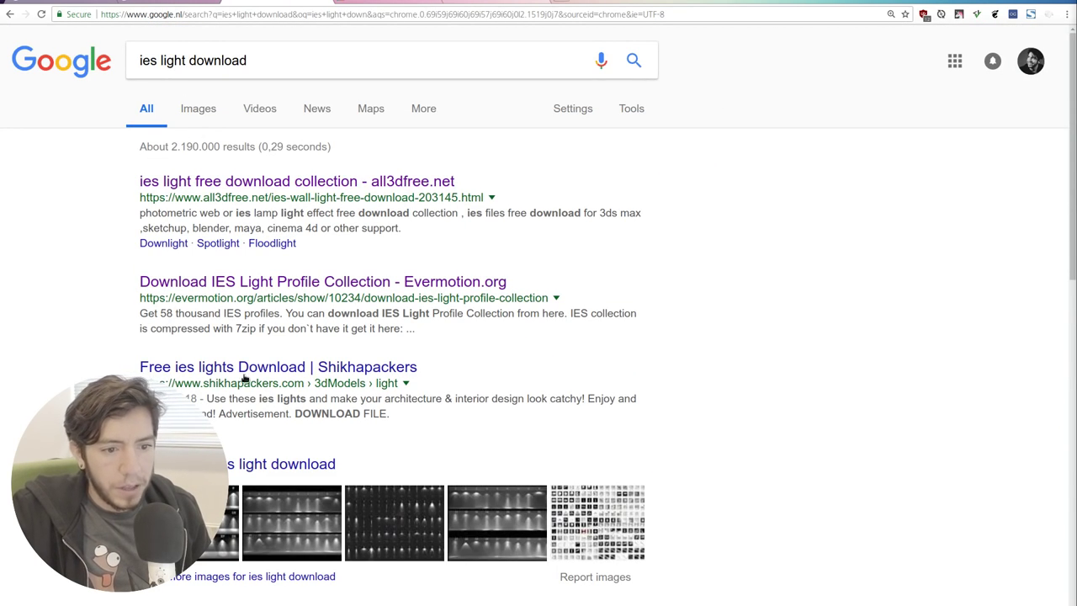
scroll(337, 383, "down", 3)
Scroll through the folder list of the Gumroad 'IES Light Profile Collection of 80K IES' page
left_click(379, 5)
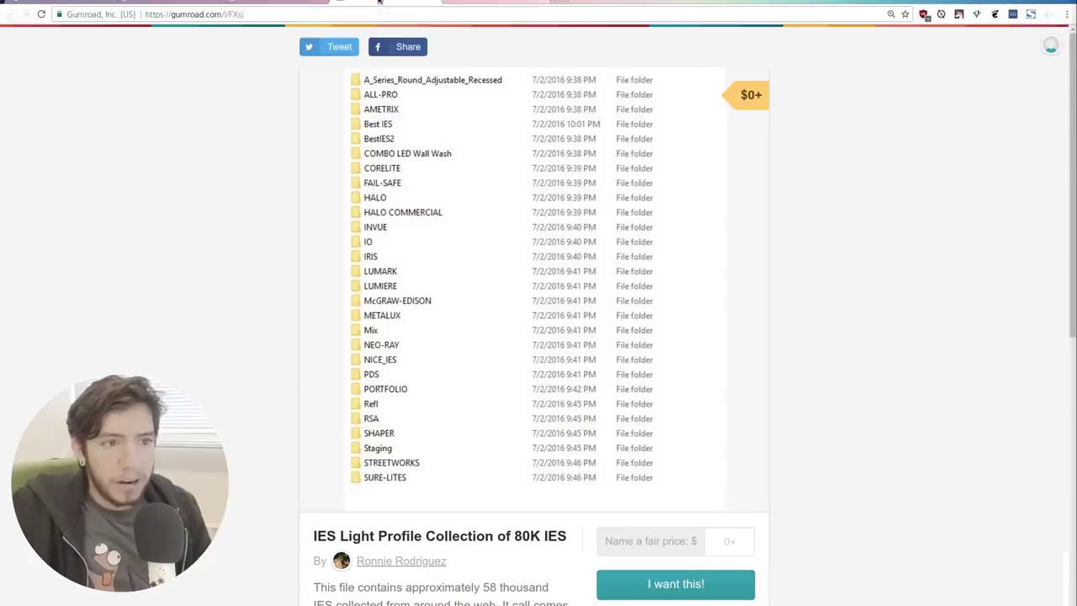
scroll(429, 164, "down", 2)
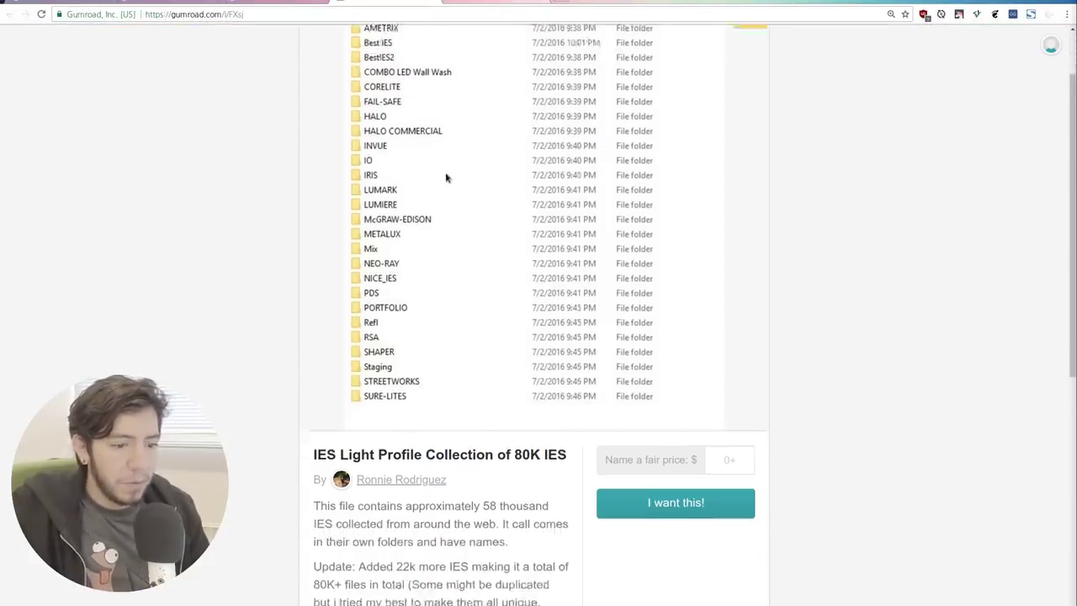
scroll(743, 207, "up", 2)
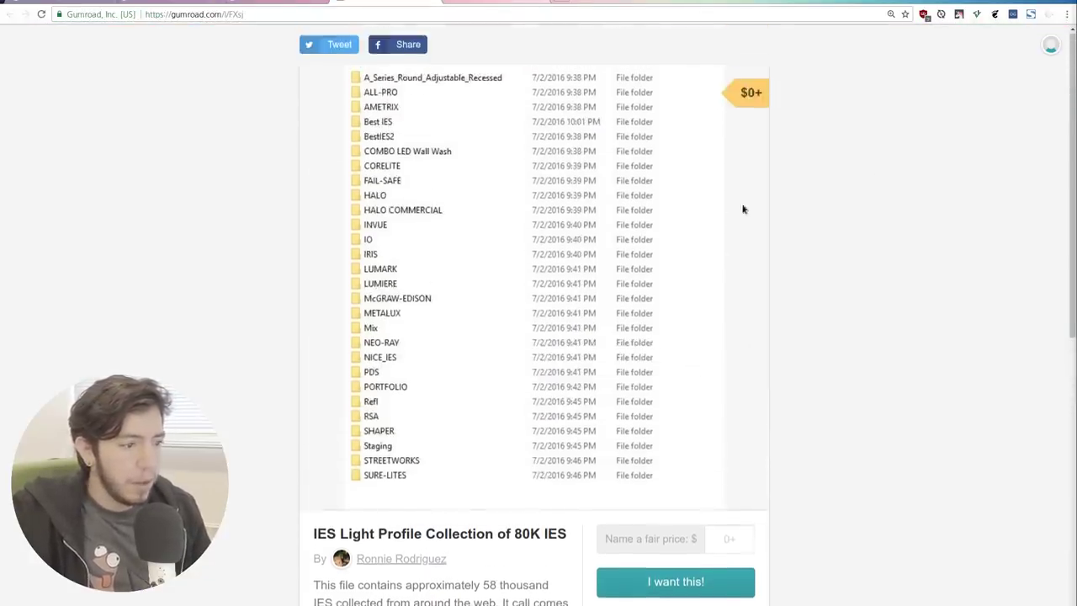
scroll(447, 261, "down", 3)
scroll(448, 270, "down", 3)
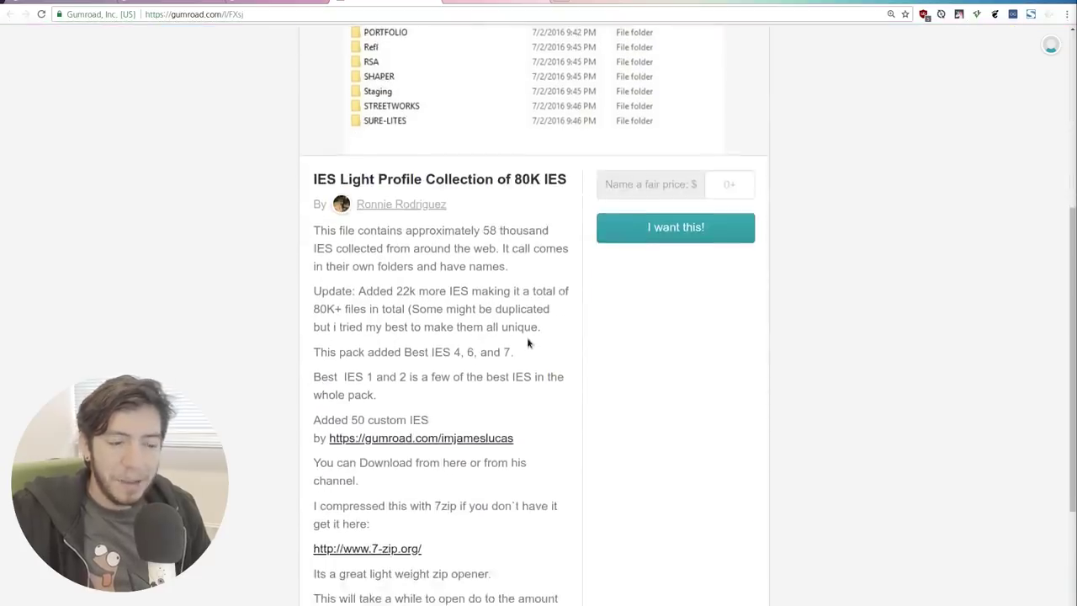
scroll(531, 305, "down", 1)
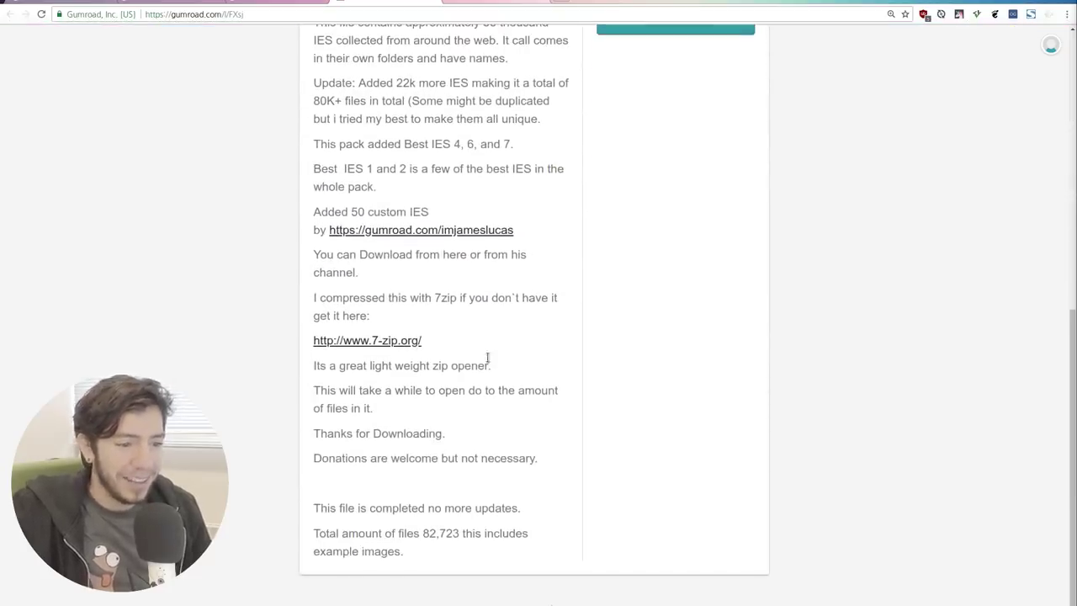
scroll(483, 345, "up", 1)
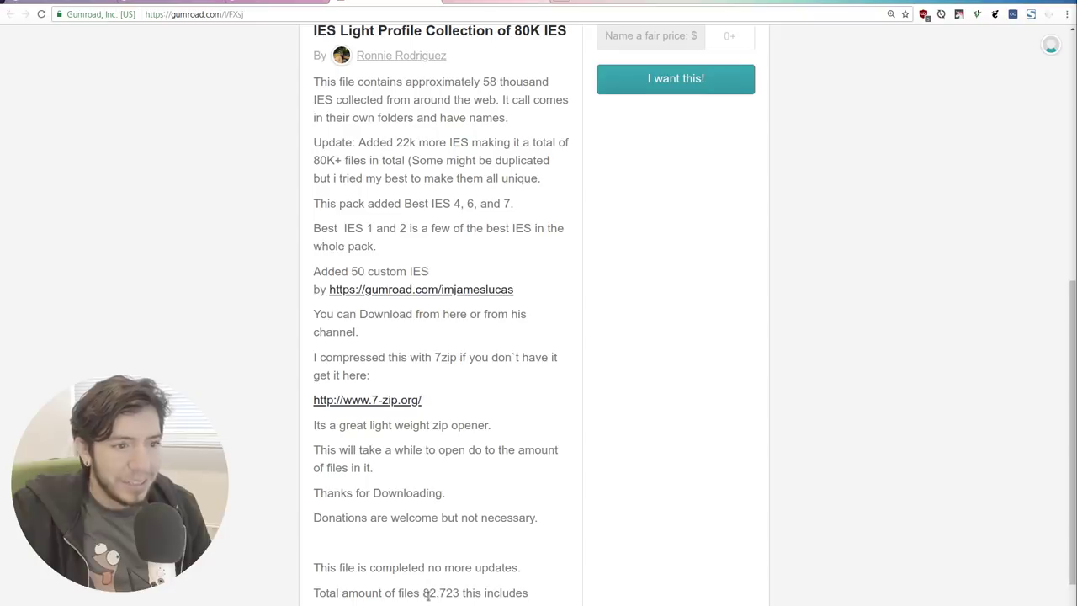
Highlight the 82,723 total file count, then scroll back up the description
left_click_drag(422, 593, 435, 592)
left_click(467, 556)
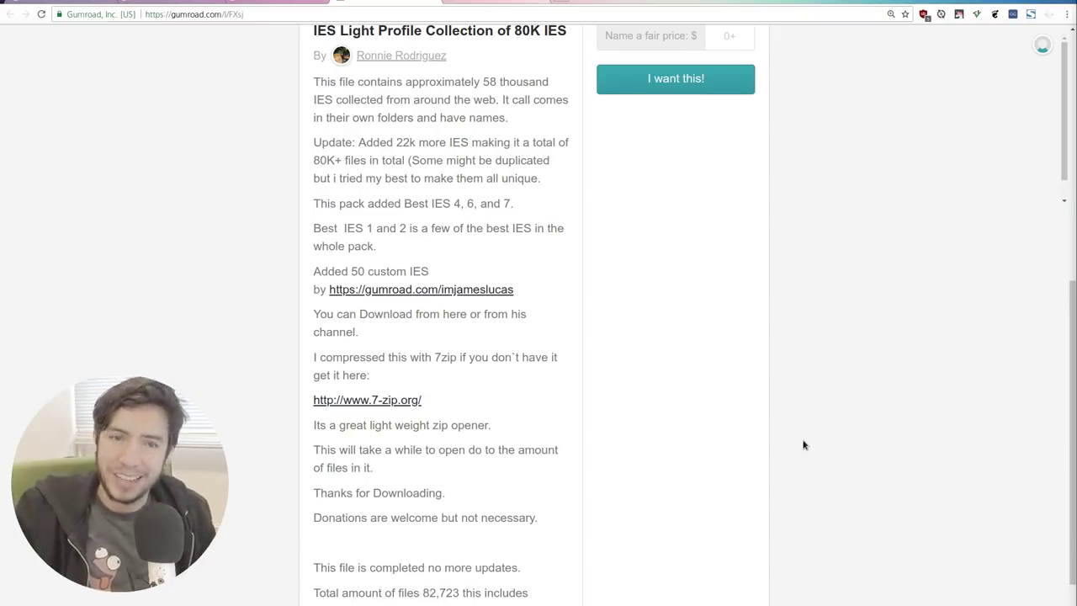
scroll(813, 384, "up", 3)
scroll(817, 365, "up", 3)
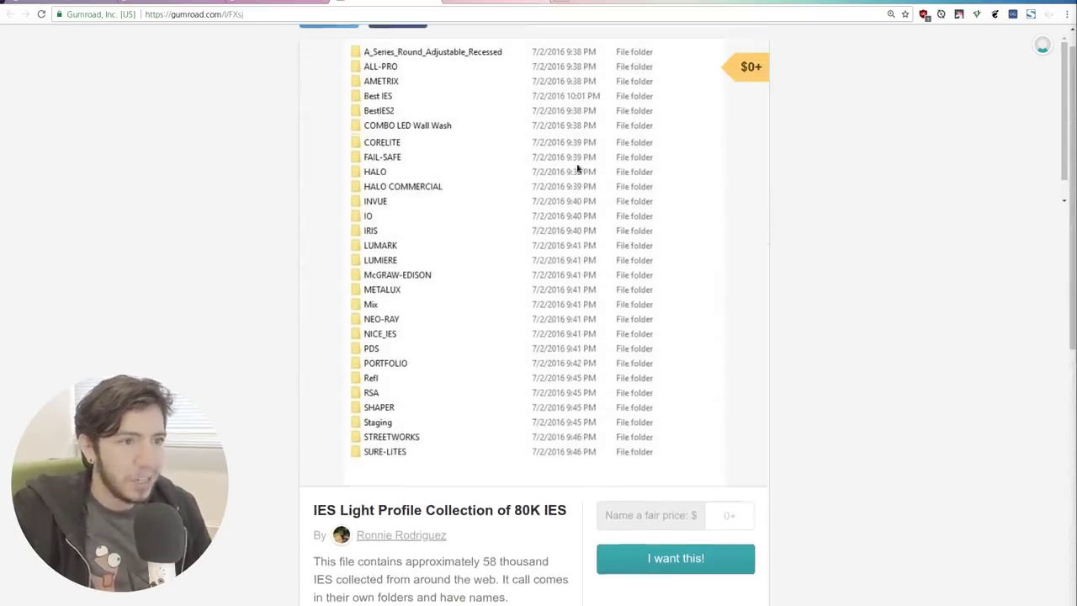
scroll(577, 168, "up", 1)
Browse the all3dfree.net IES thumbnails, preview the second one, then return to Gumroad
left_click(480, 3)
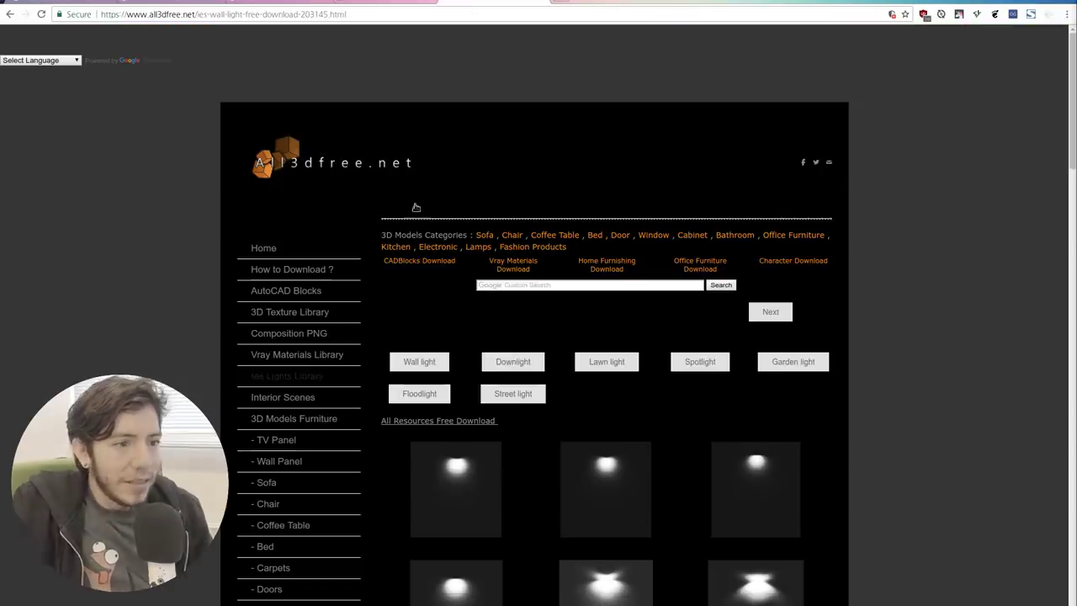
scroll(774, 238, "down", 6)
scroll(880, 221, "down", 3)
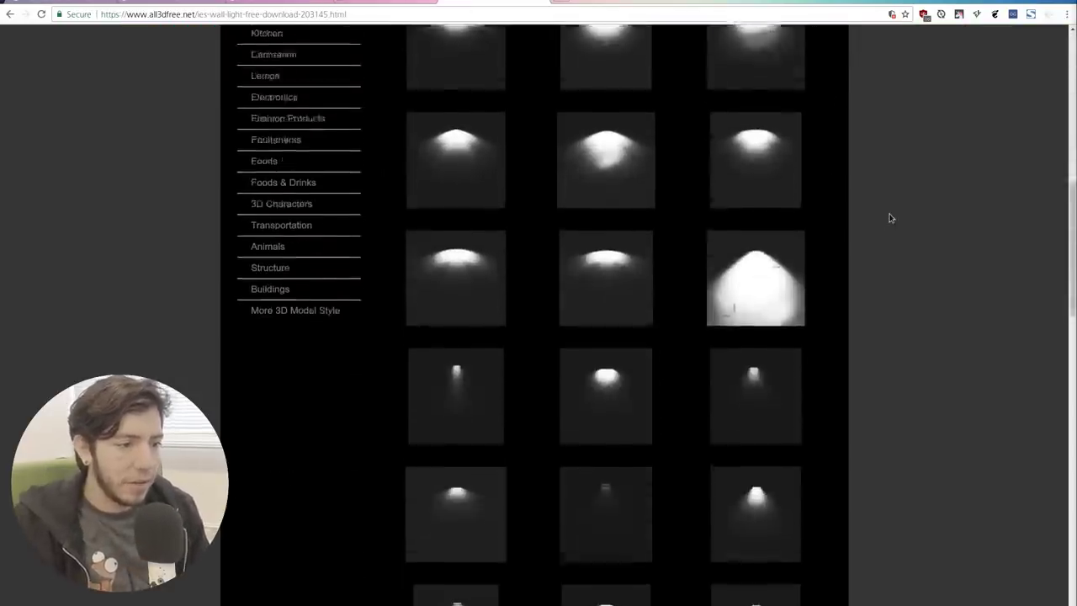
scroll(886, 211, "up", 6)
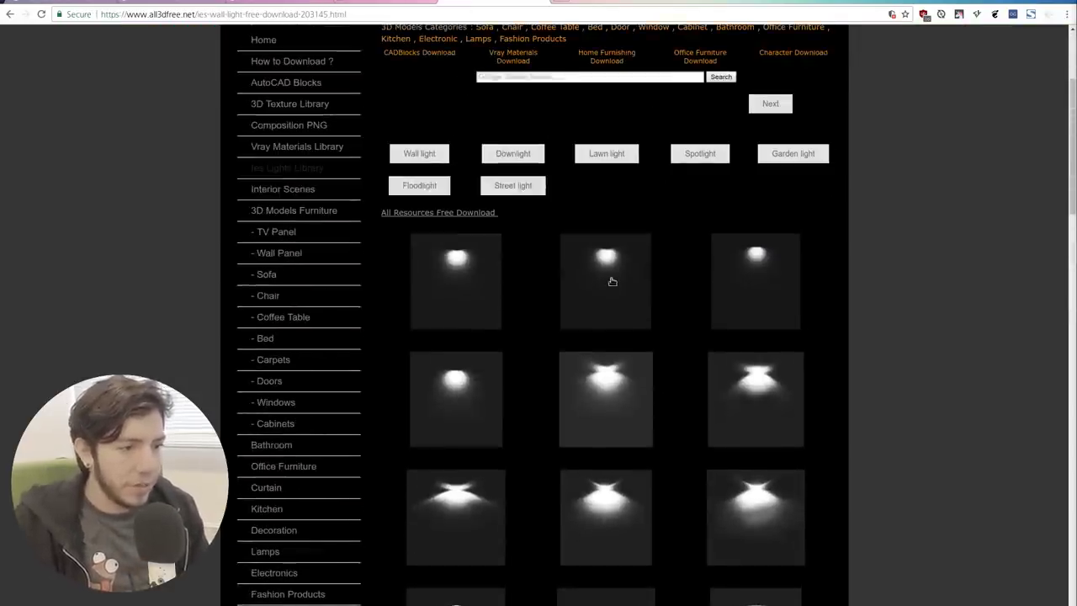
left_click(609, 281)
key("alt+Left")
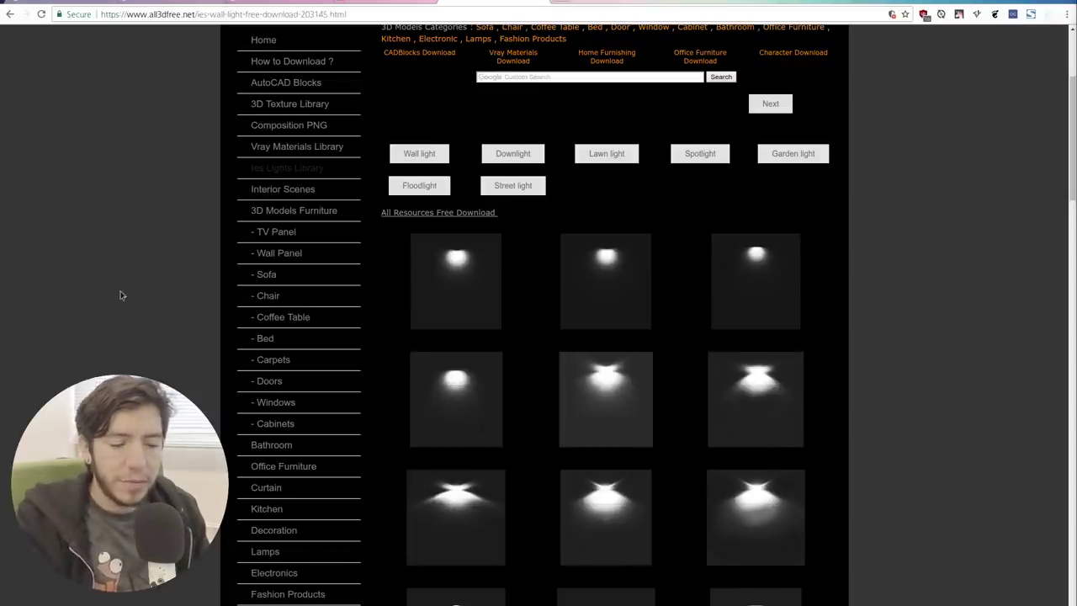
left_click(380, 4)
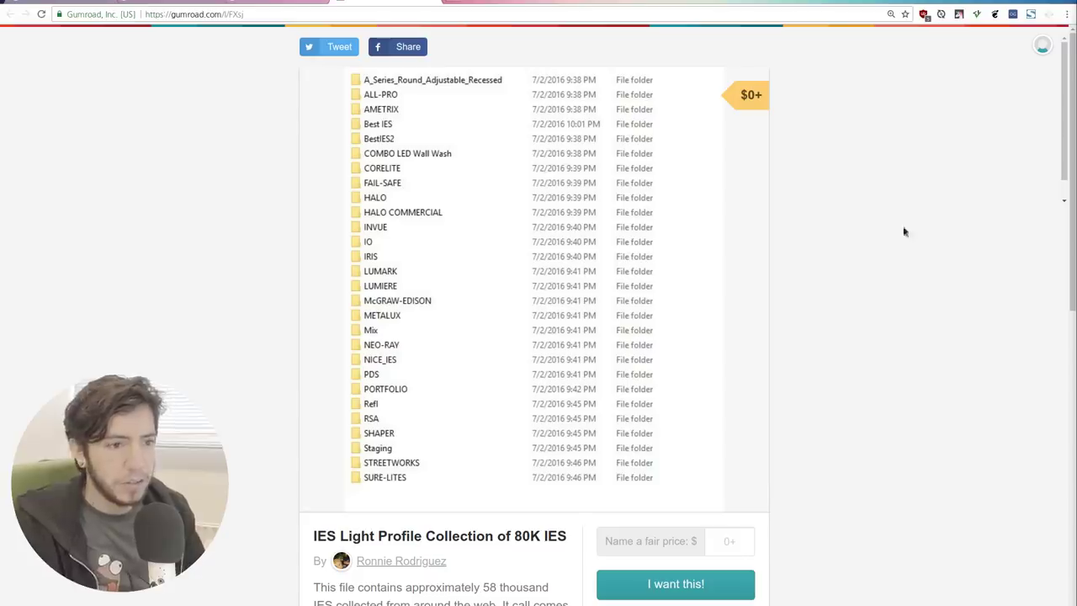
Go back to the 'ies lamp example' Google Images grid and scroll to its top
left_click(229, 5)
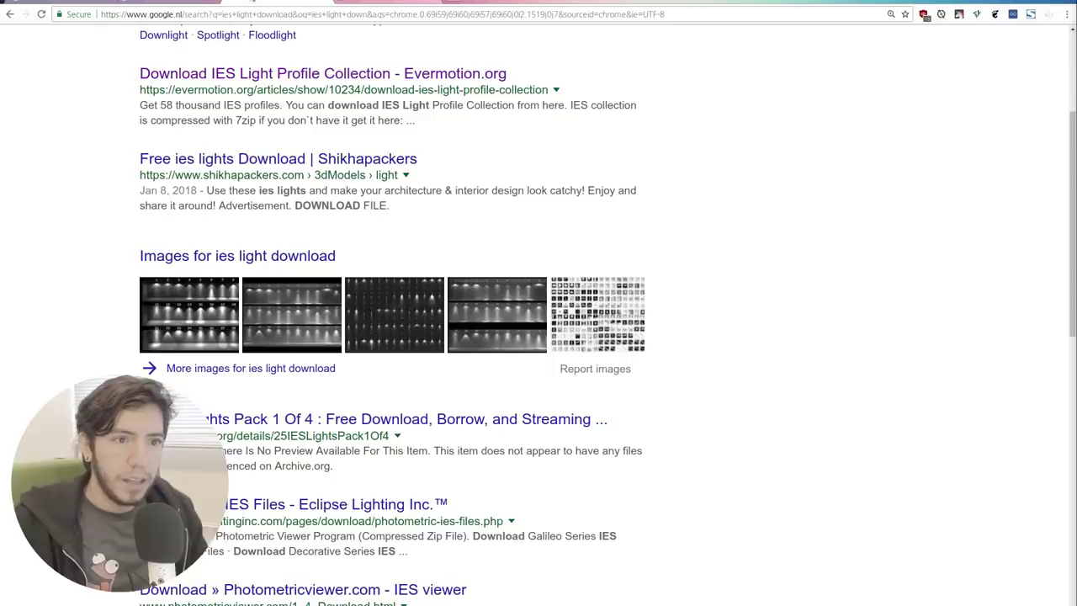
left_click(164, 5)
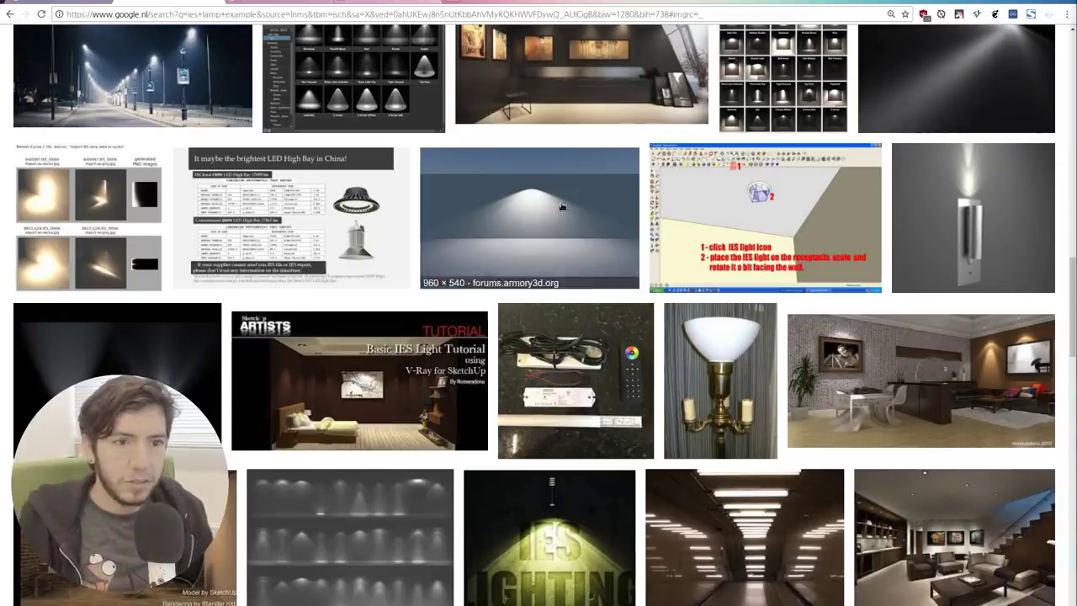
scroll(936, 316, "up", 3)
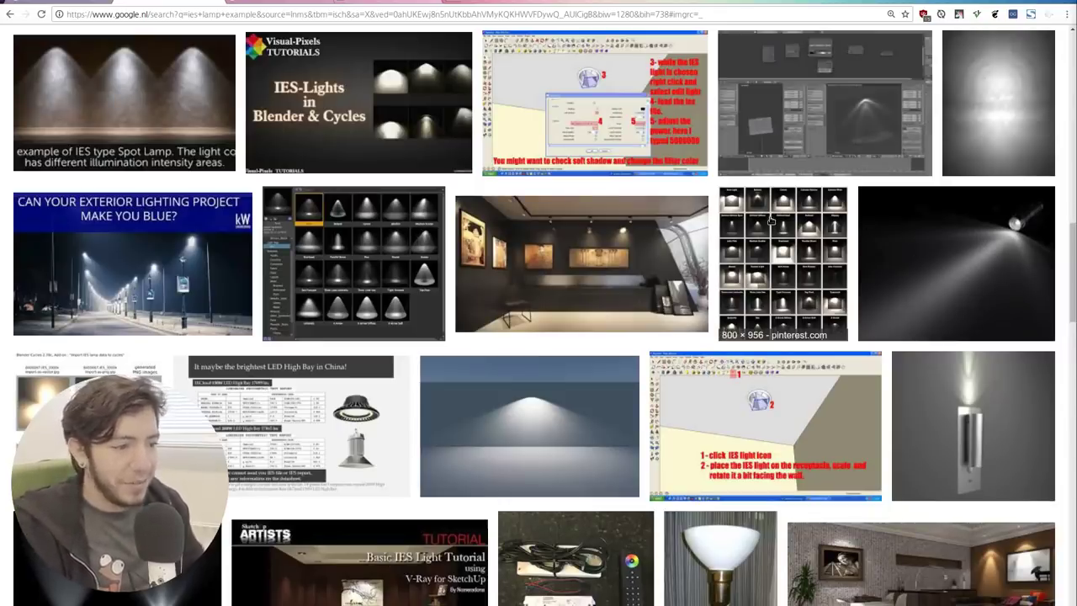
scroll(597, 185, "up", 10)
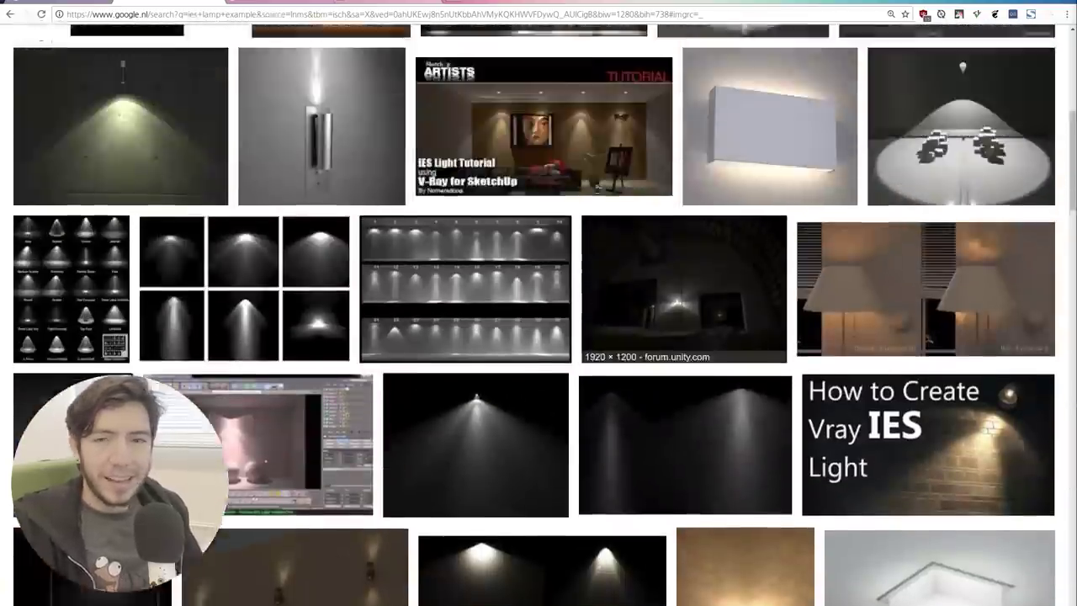
scroll(597, 187, "up", 5)
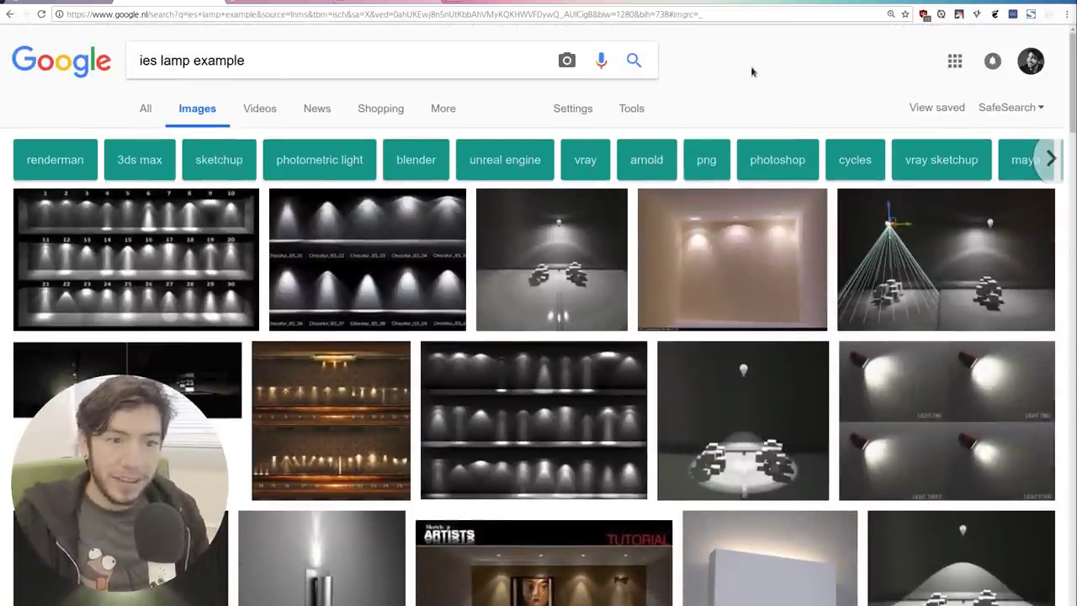